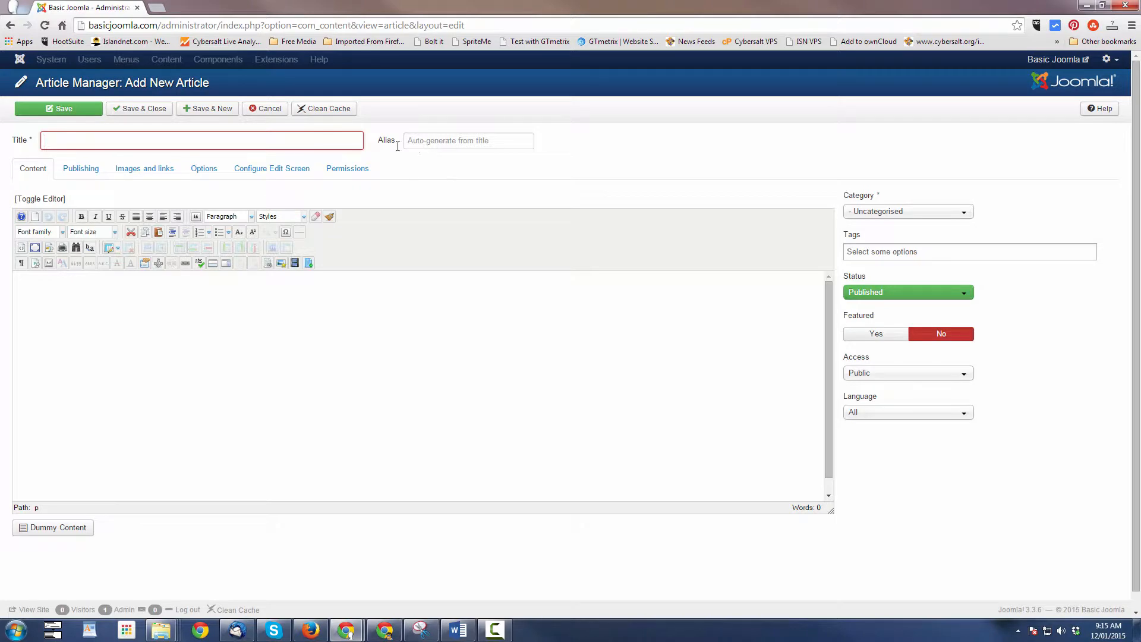
# - Create an article titled "New Article" with the body text "Test", leave its alias blank, and save it
pyautogui.click(284, 144)
pyautogui.write('New Article')
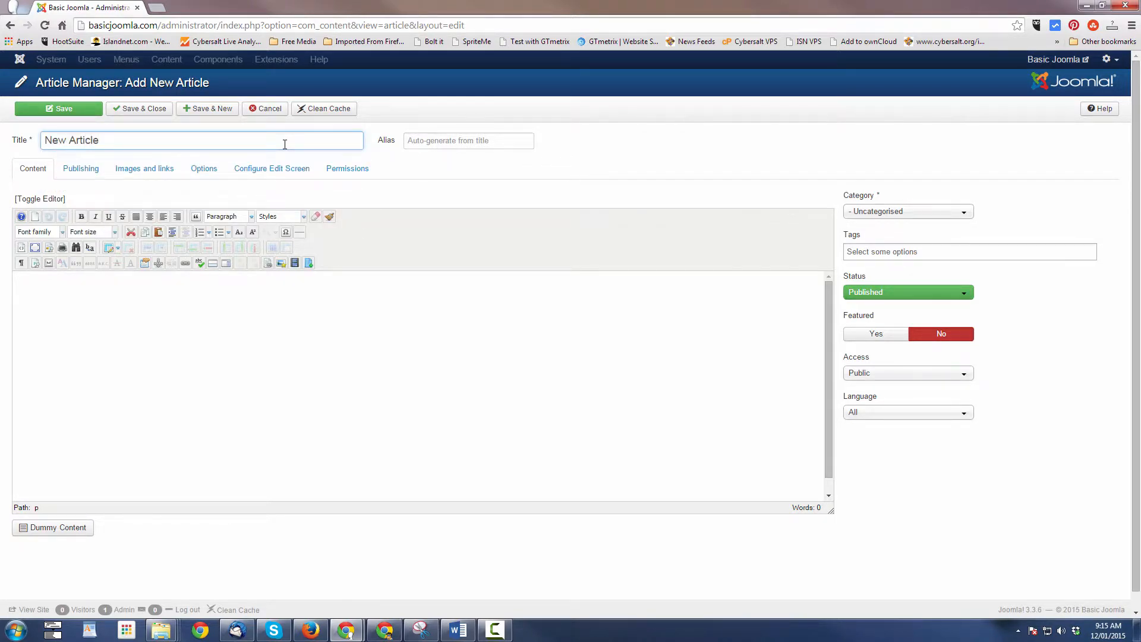
pyautogui.press('Tab')
pyautogui.moveTo(407, 147)
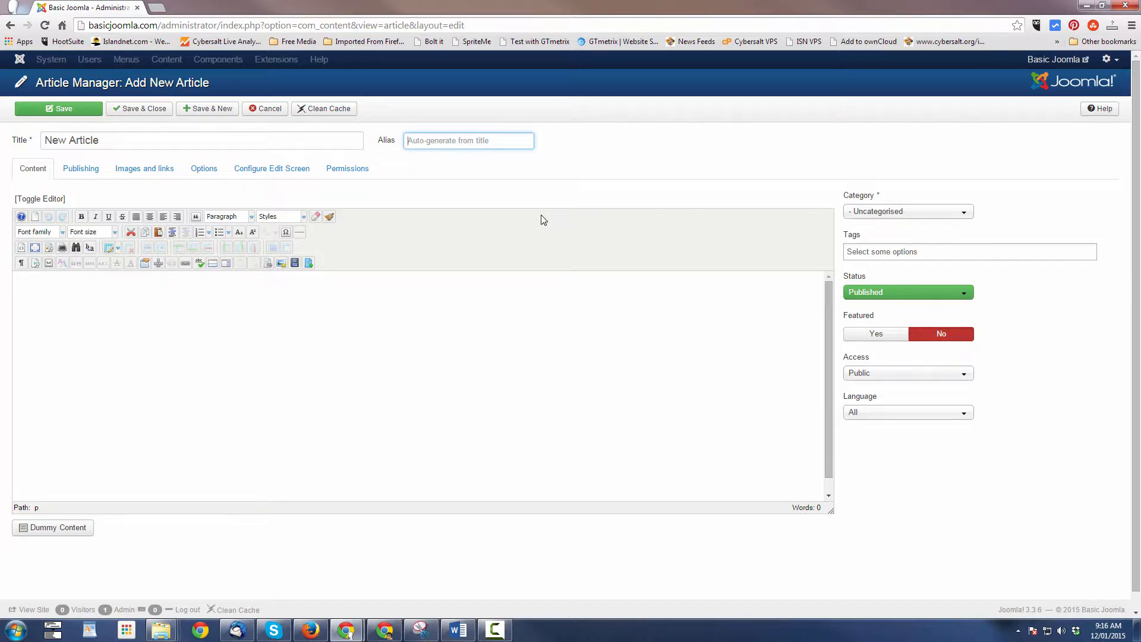
pyautogui.click(491, 340)
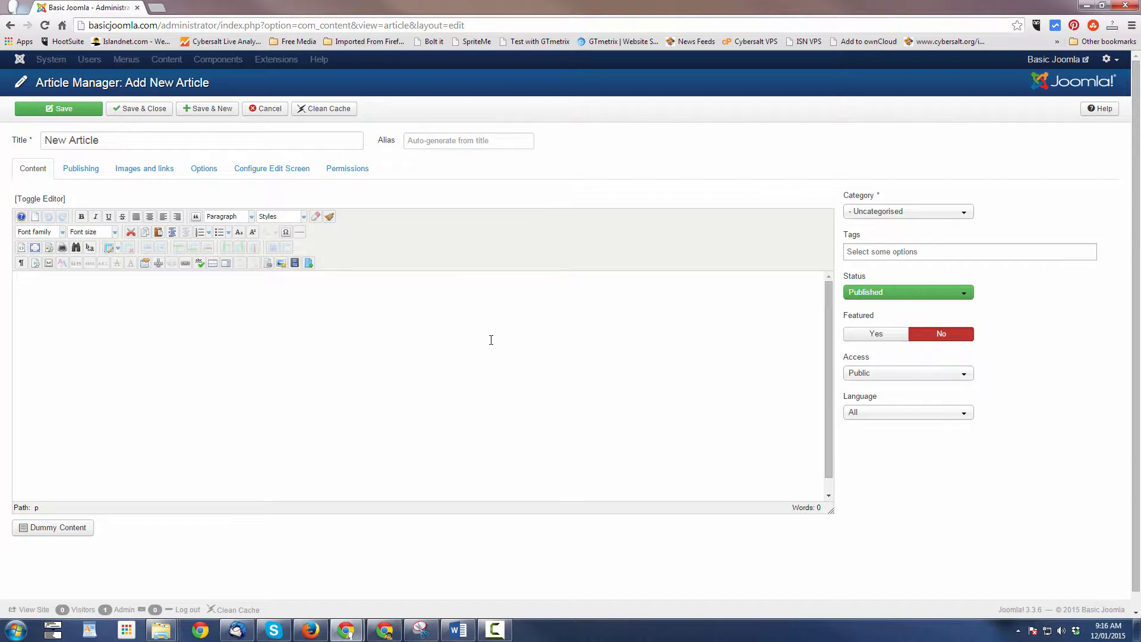
pyautogui.write('Test')
pyautogui.click(76, 113)
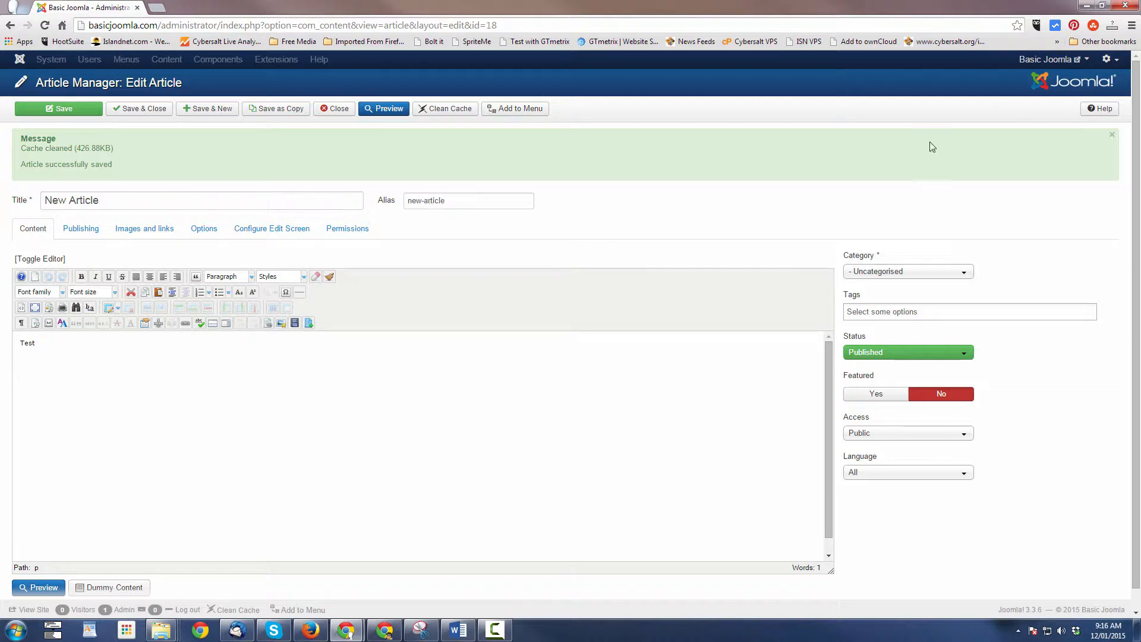
# - View the "New Article" page on the live site, examine the alias in its URL, and return to the article list
pyautogui.click(1050, 63)
pyautogui.click(1047, 83)
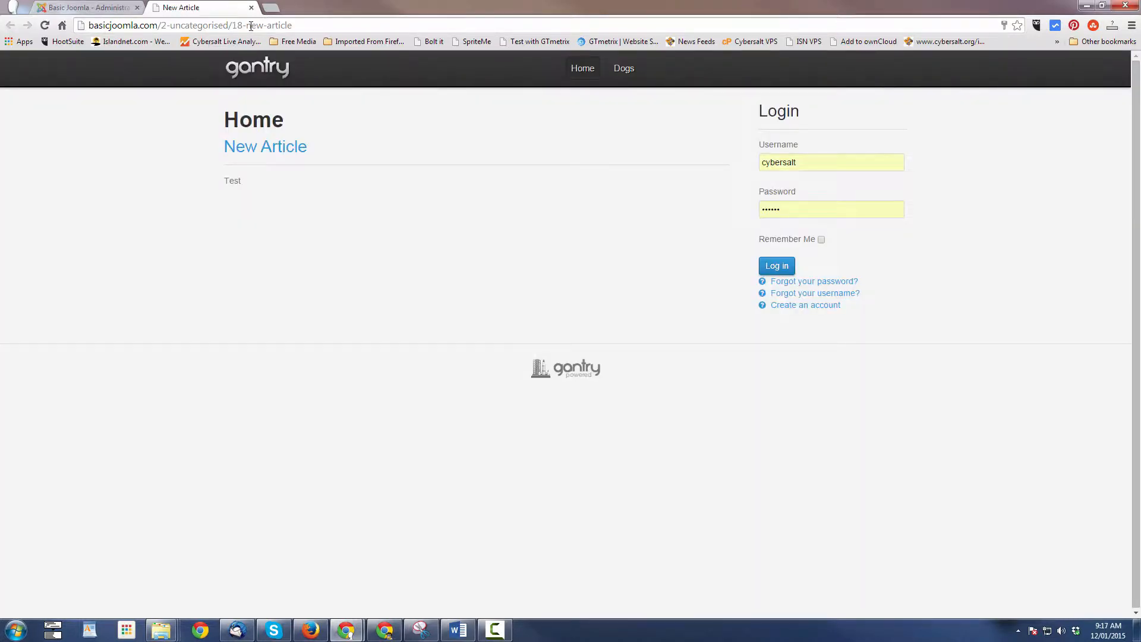
pyautogui.moveTo(245, 25); pyautogui.dragTo(292, 26)
pyautogui.click(252, 8)
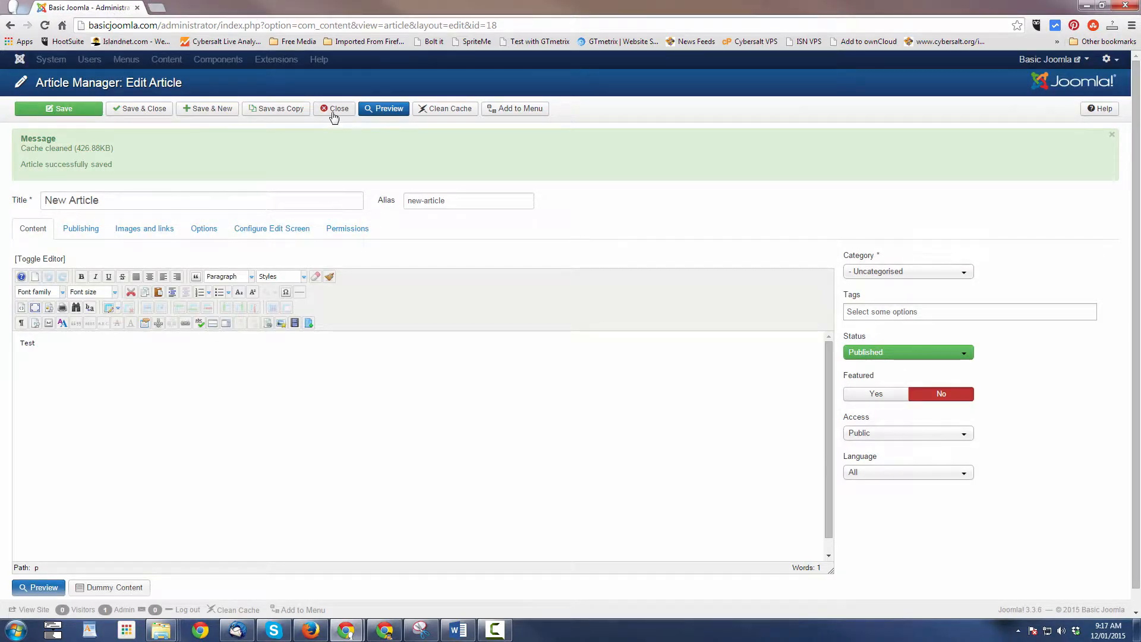
pyautogui.click(334, 111)
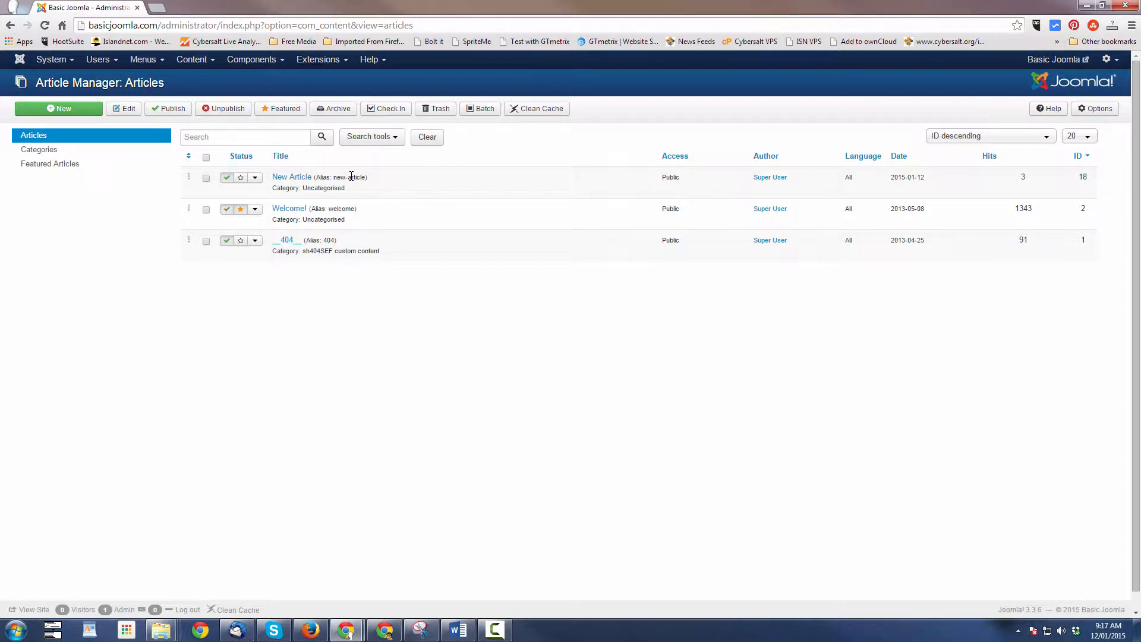
# - Start a new article titled "Really, Really, Really Long Title" with the body text "Test"
pyautogui.click(65, 113)
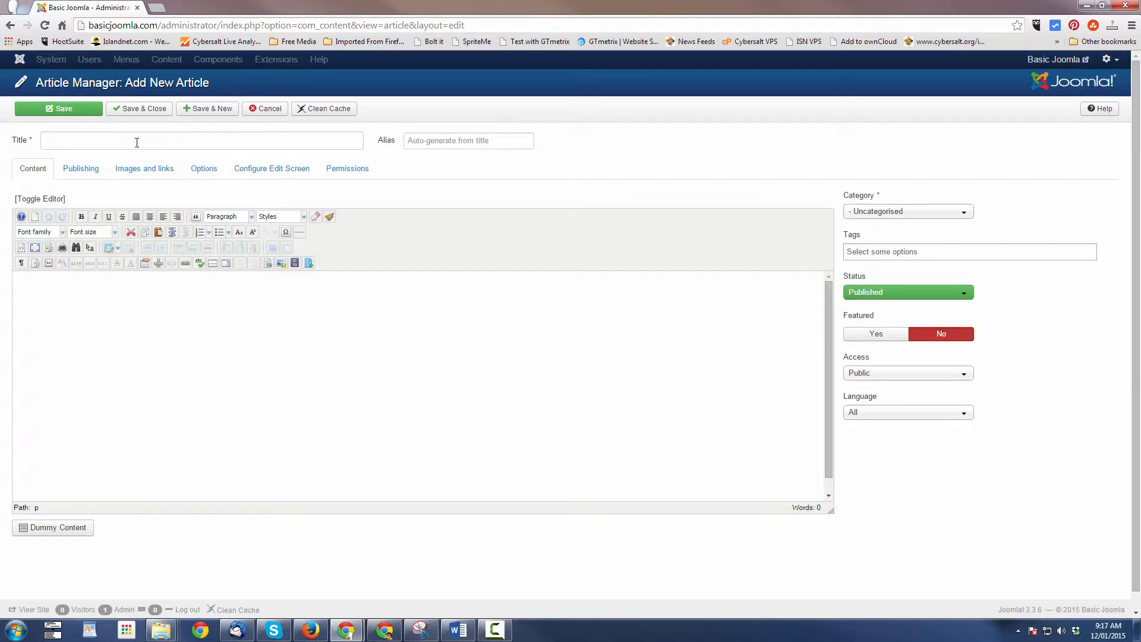
pyautogui.click(137, 143)
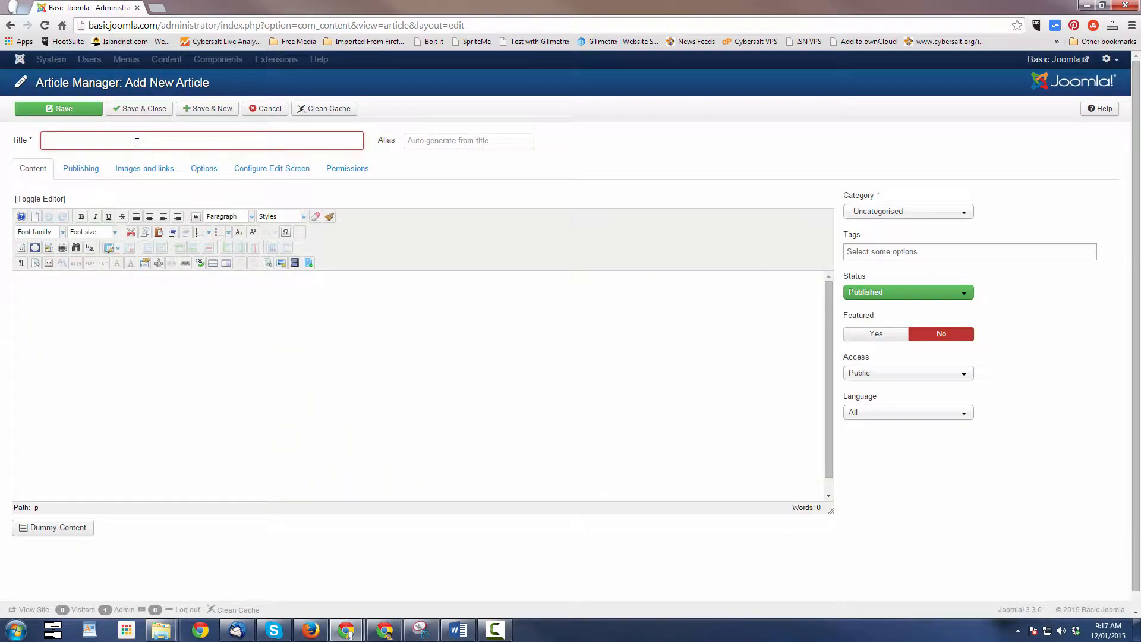
pyautogui.write('Really ')
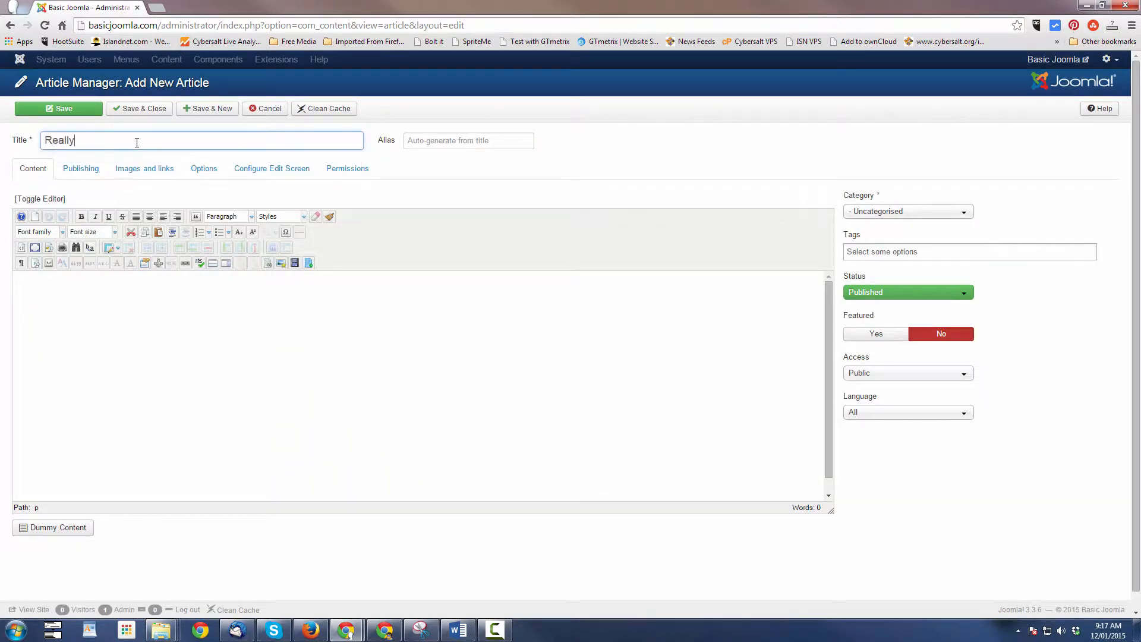
pyautogui.write(', Really, Really long title')
pyautogui.click(181, 356)
pyautogui.write('Test')
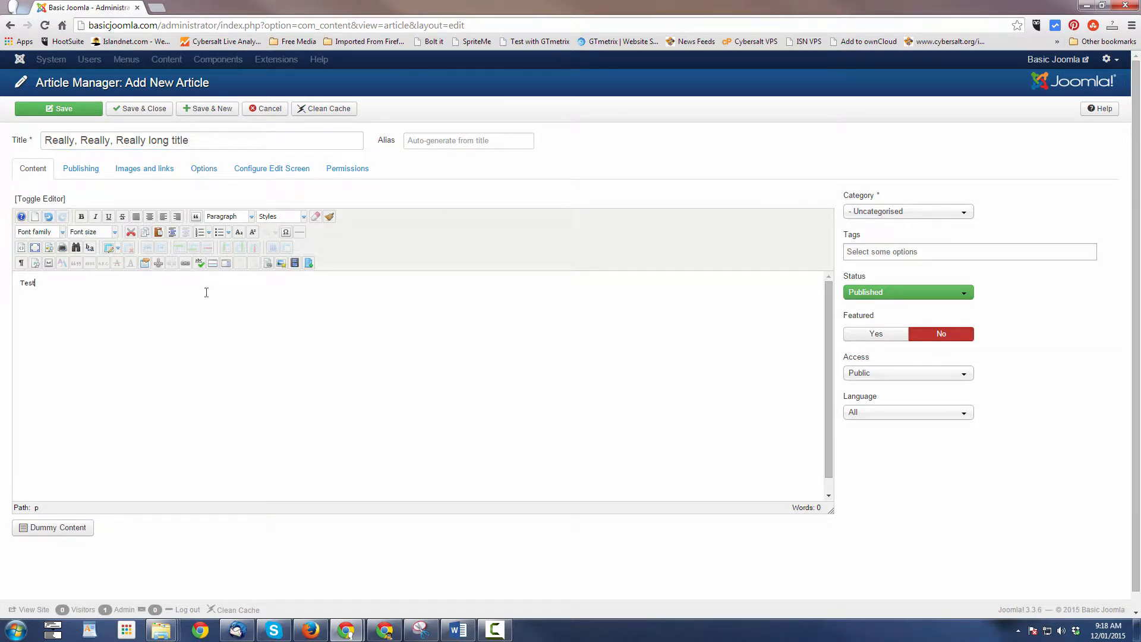
pyautogui.click(150, 141)
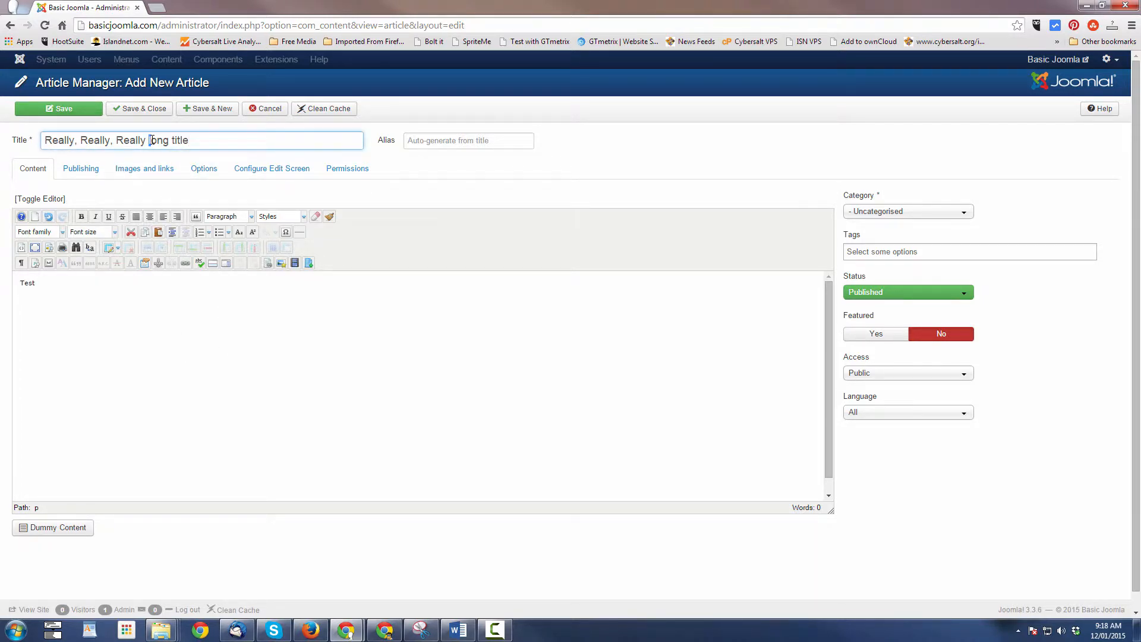
pyautogui.press('BackSpace')
pyautogui.write('Long T')
pyautogui.press('Delete')
# - Set the article's alias to "long-title" and save the article
pyautogui.click(504, 141)
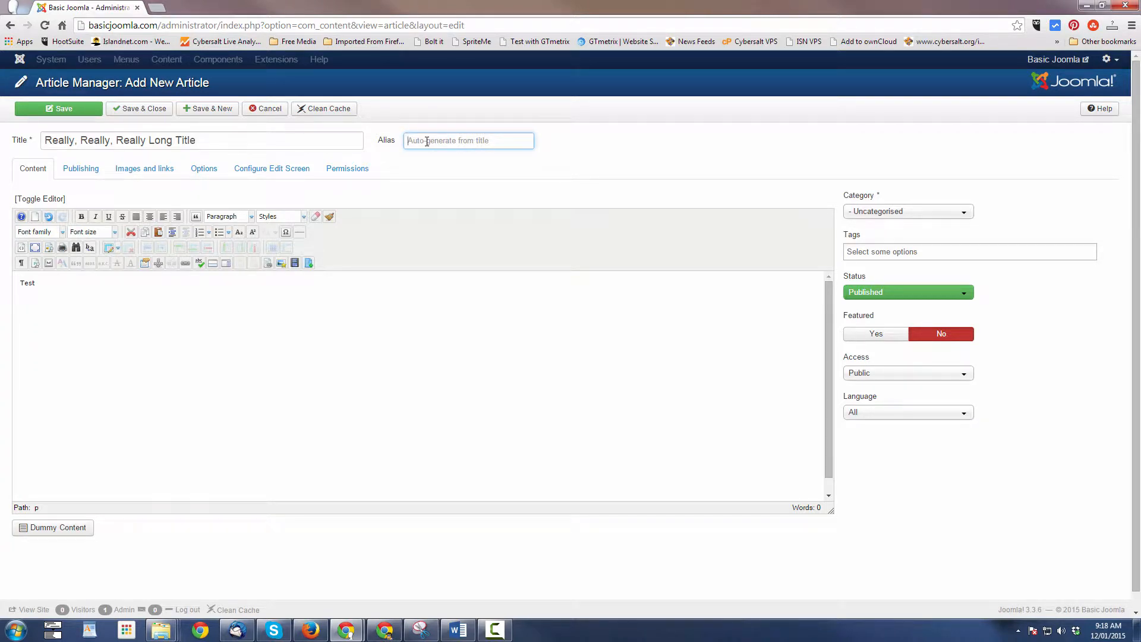
pyautogui.write('long-')
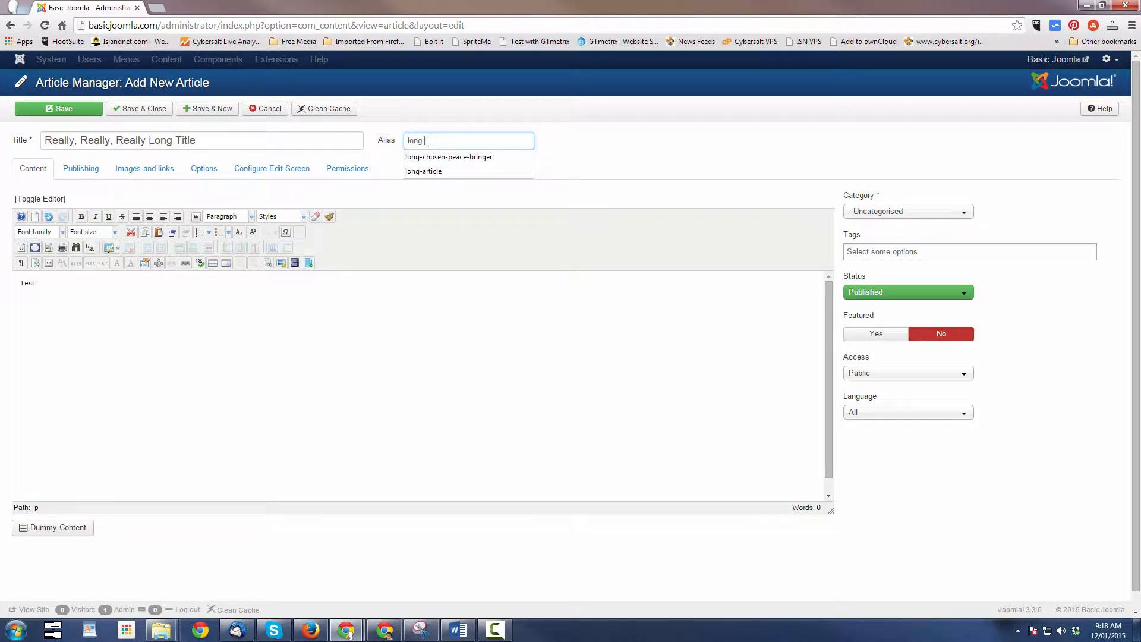
pyautogui.press('Escape')
pyautogui.write('-title')
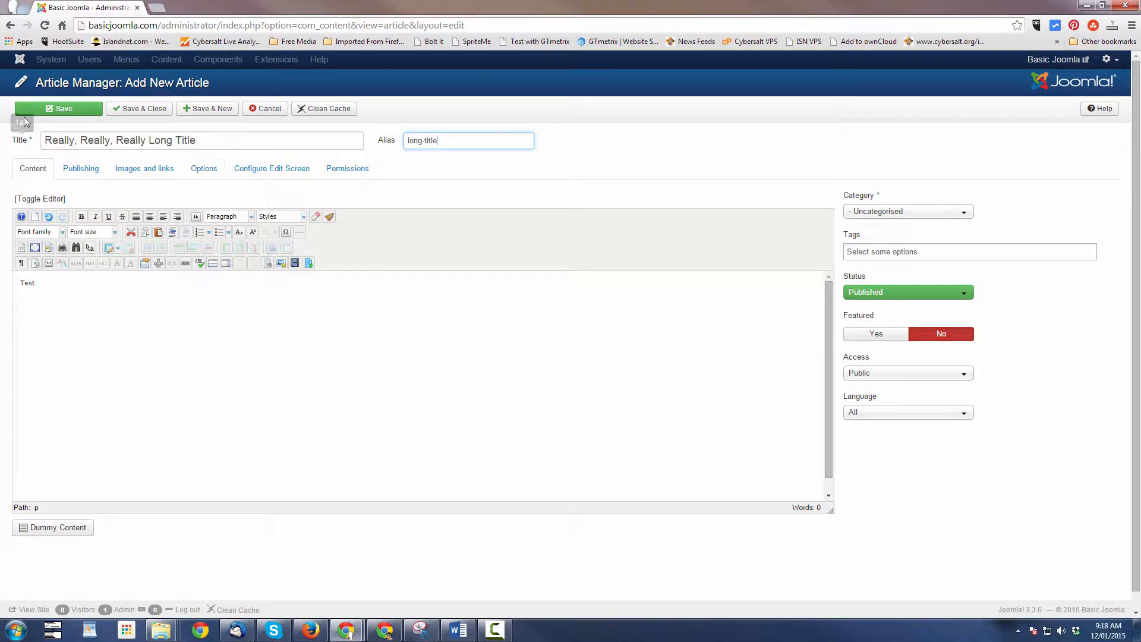
pyautogui.click(48, 113)
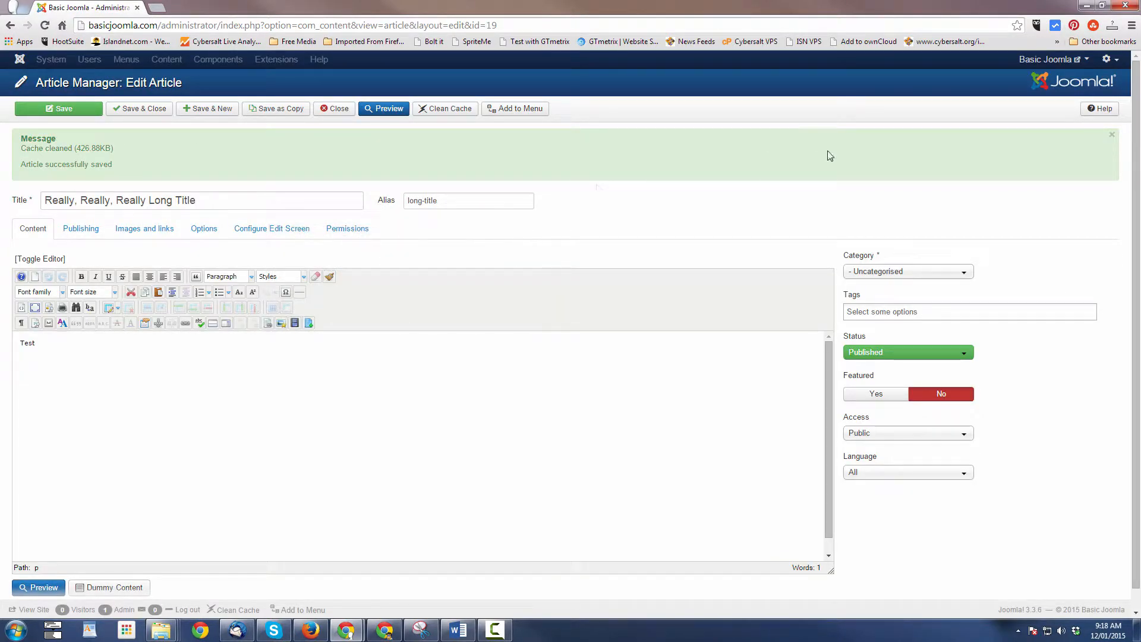
# - View the long-titled article on the live site to check its URL, and return to the article list
pyautogui.click(1064, 61)
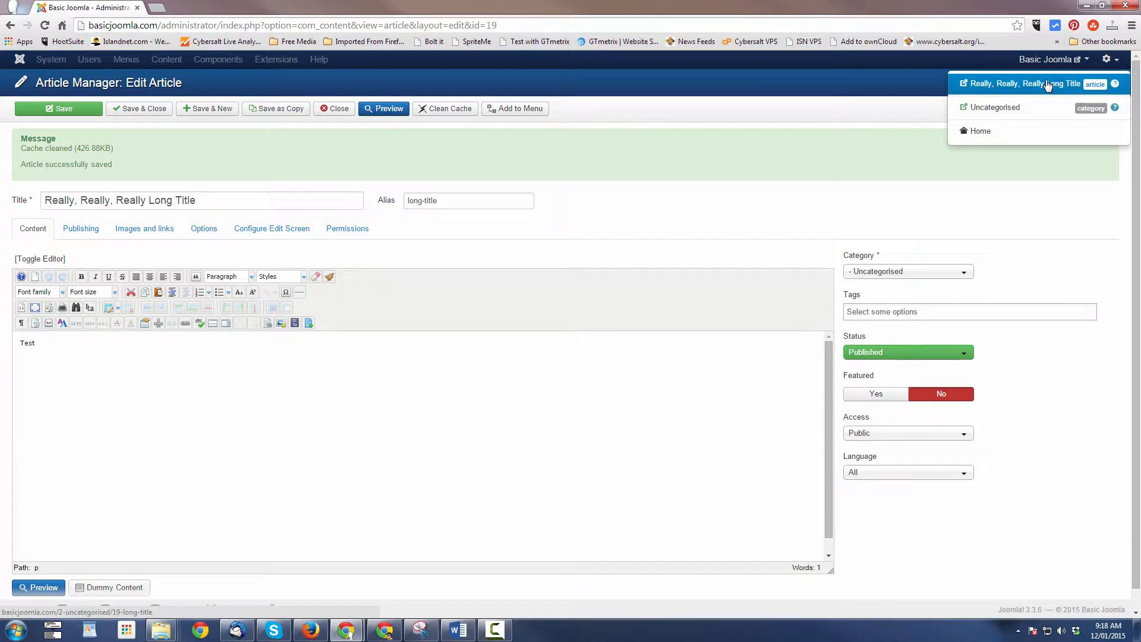
pyautogui.click(1047, 85)
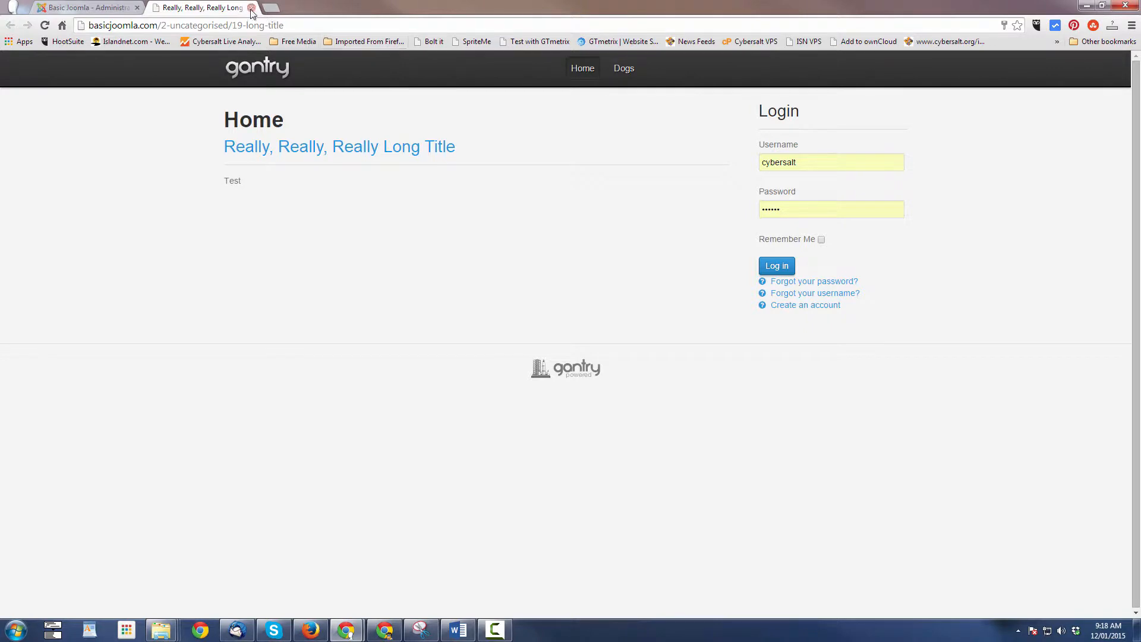
pyautogui.click(251, 8)
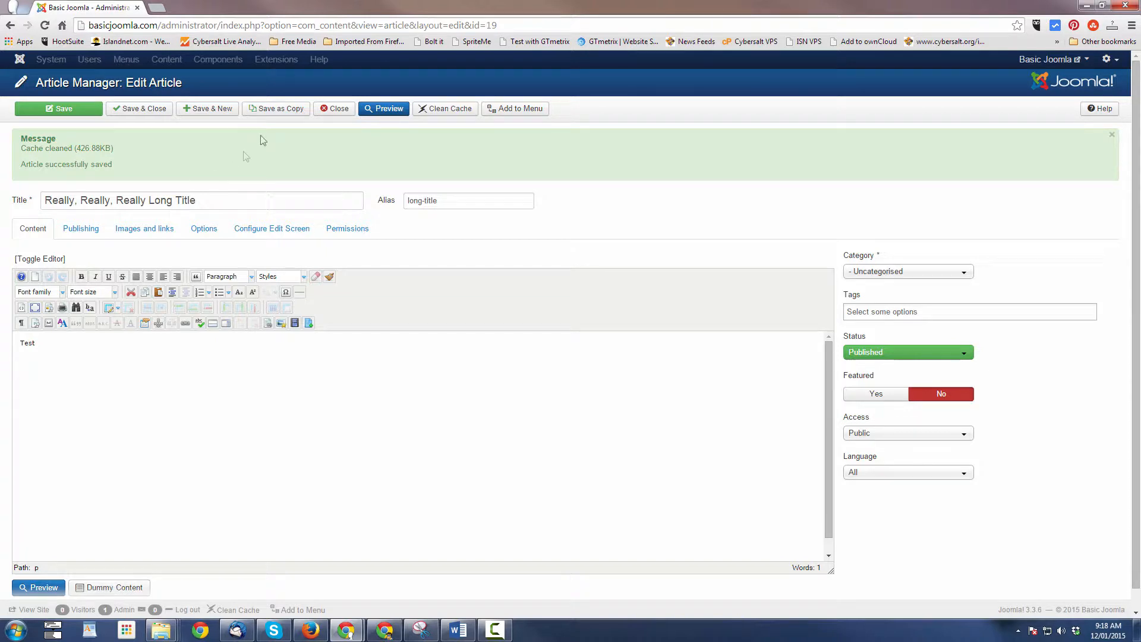
pyautogui.click(342, 113)
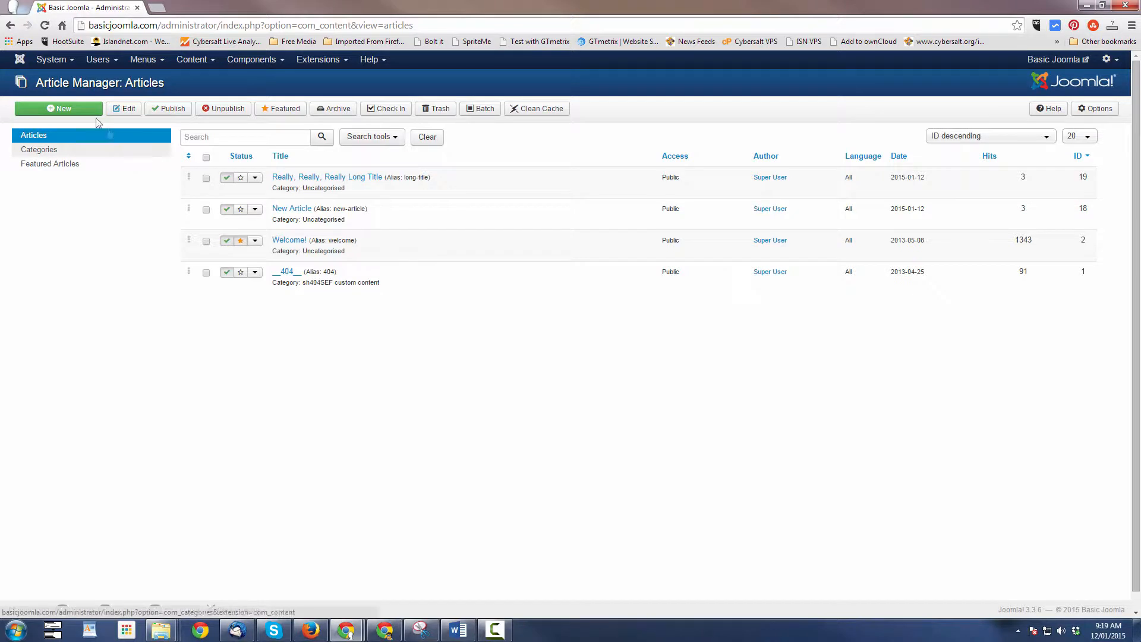
# - Try to save a new article titled "Dog Test" in the Dogs category with the body text "Test", and leave the form
pyautogui.click(64, 110)
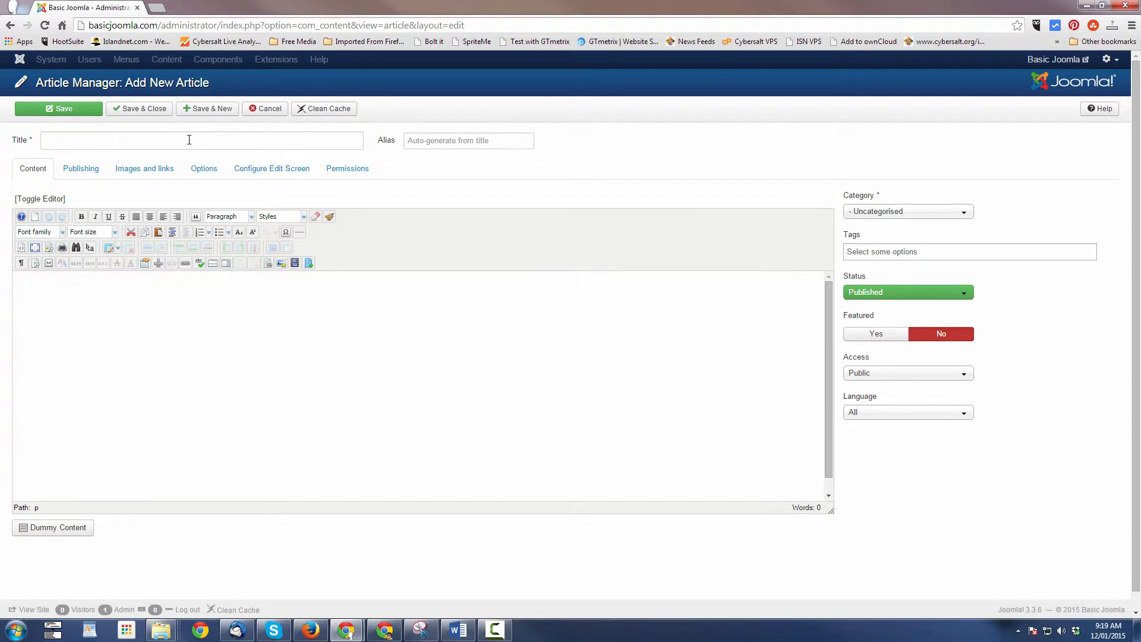
pyautogui.click(189, 140)
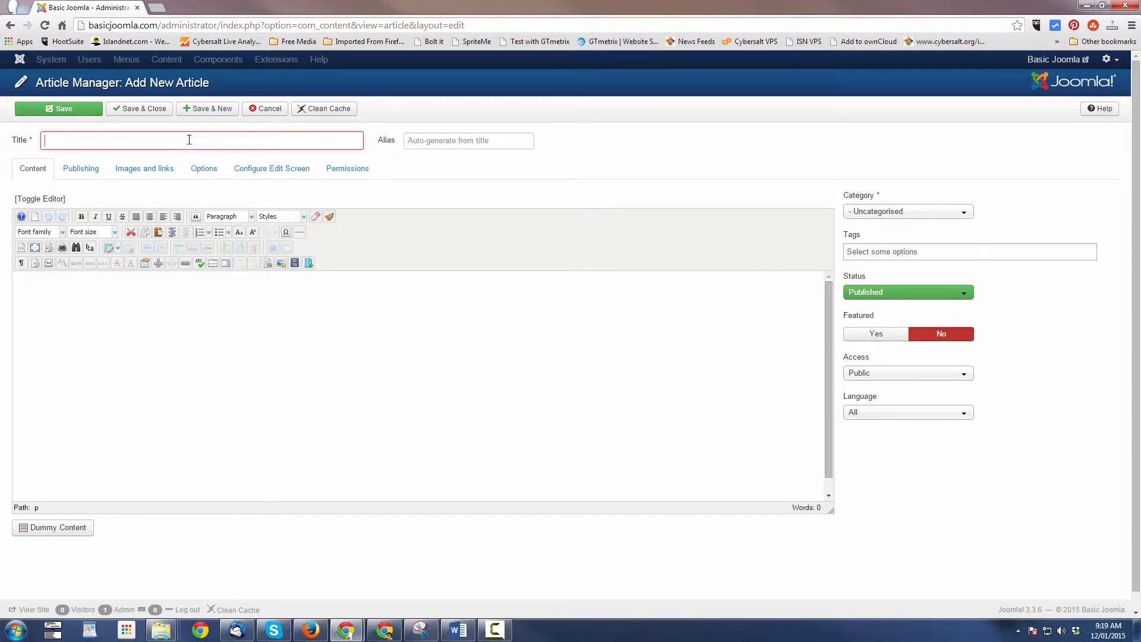
pyautogui.write('Dog')
pyautogui.write('Test')
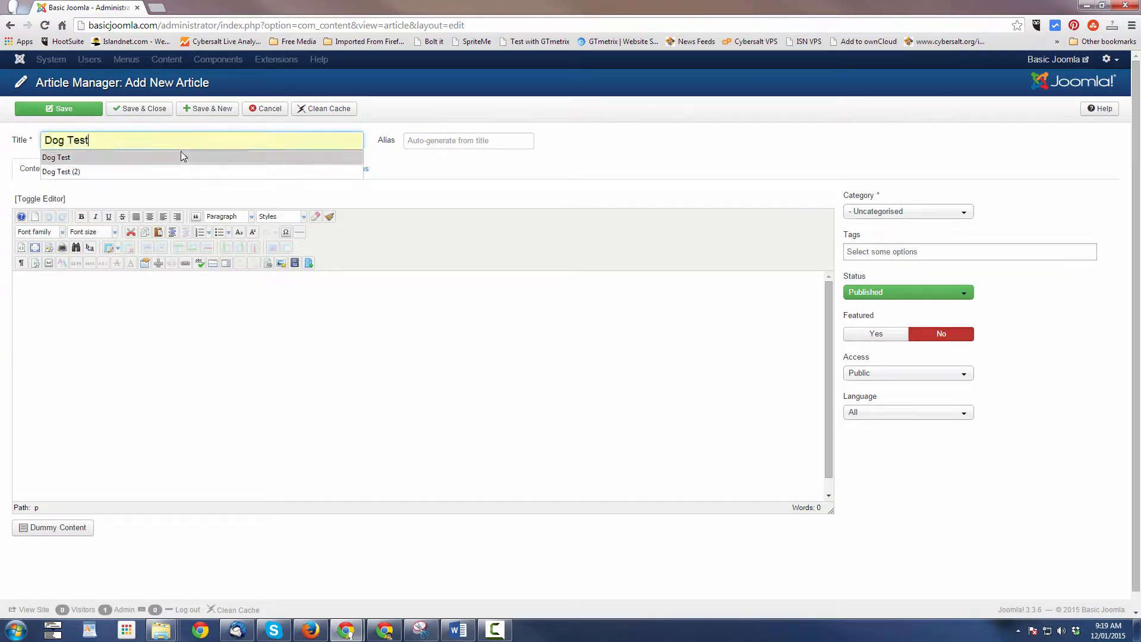
pyautogui.click(182, 156)
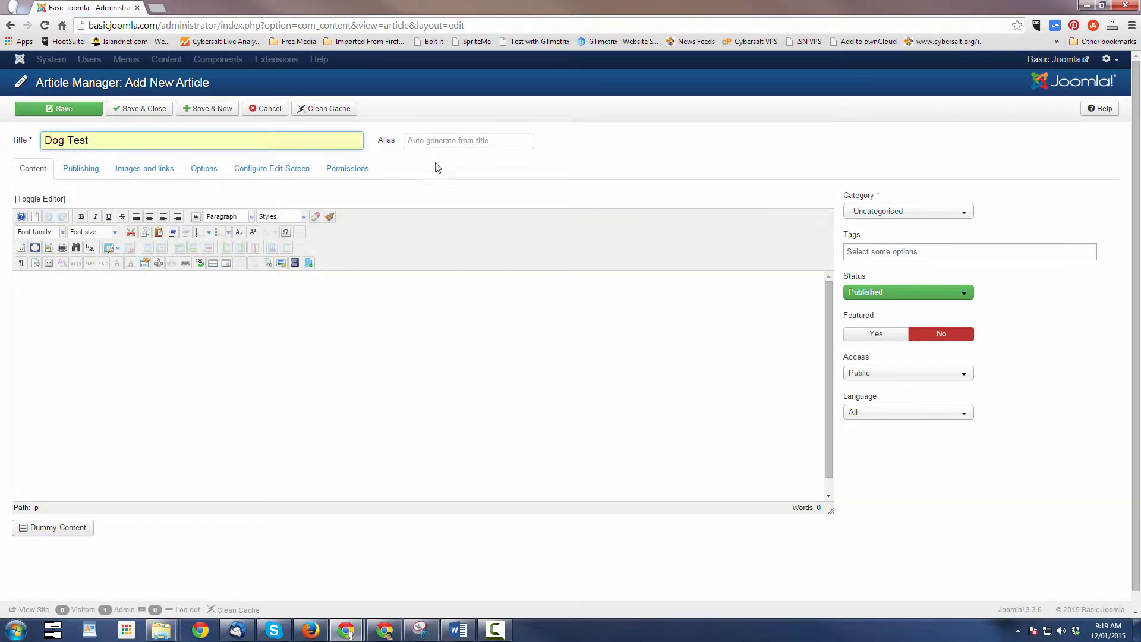
pyautogui.click(862, 214)
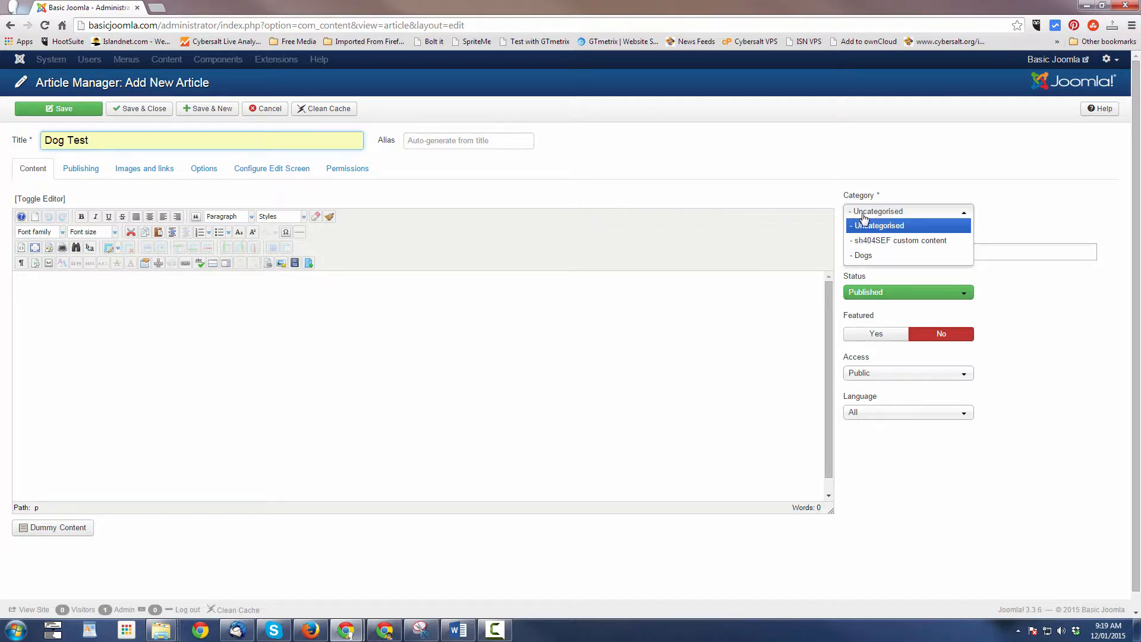
pyautogui.click(863, 255)
pyautogui.click(496, 298)
pyautogui.write('Test')
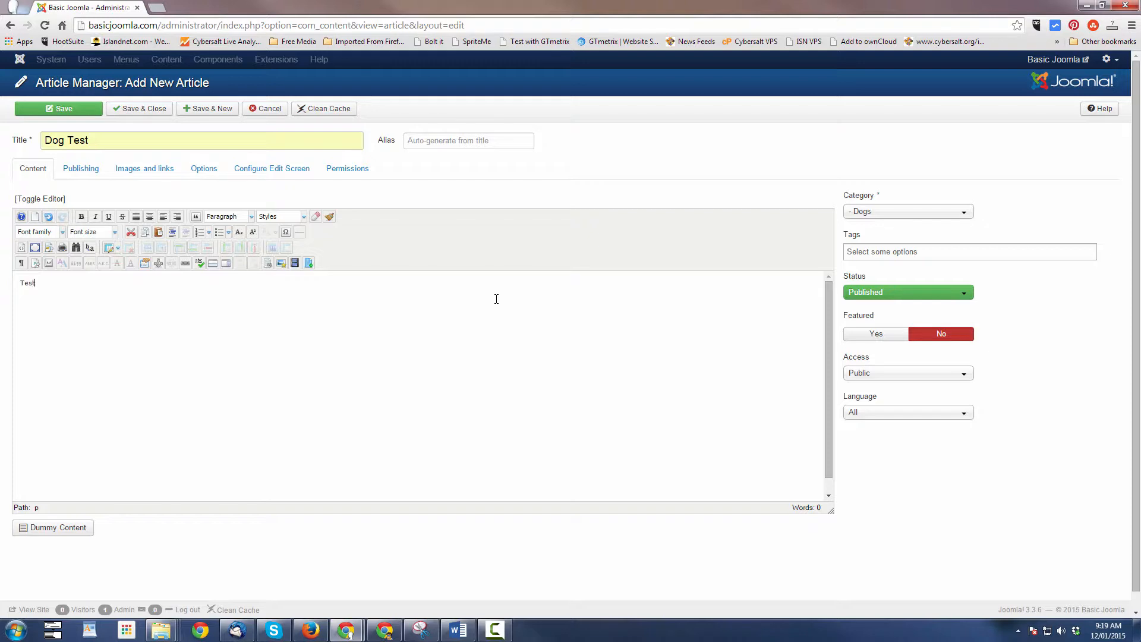
pyautogui.click(80, 111)
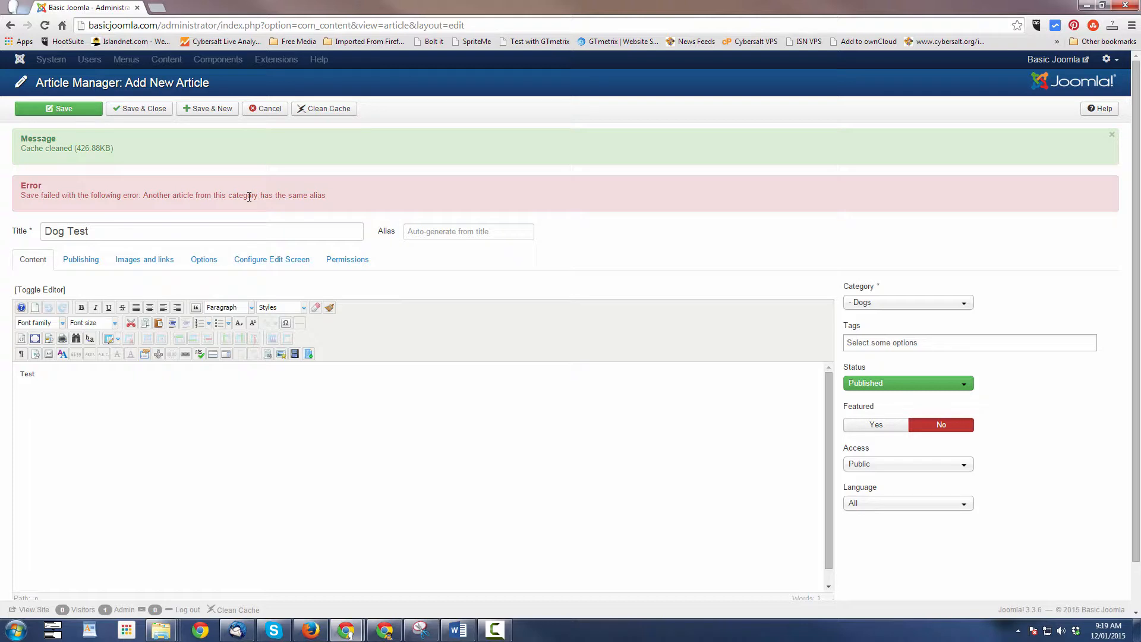
pyautogui.click(263, 119)
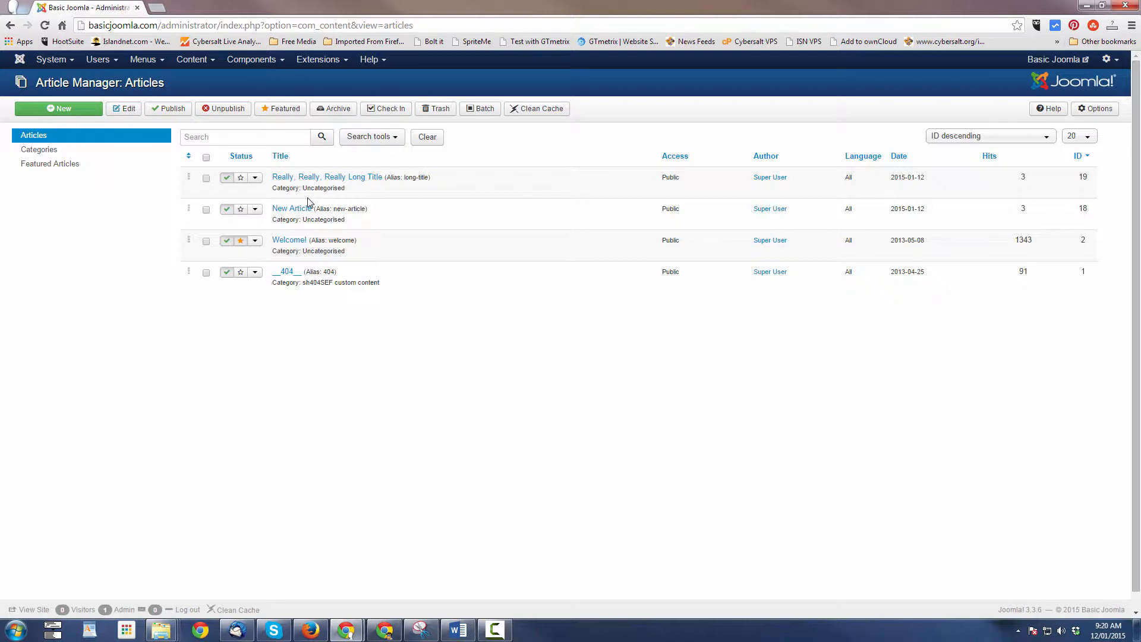
# - Filter the article list by Archived status, examine the alias of the "Dog Test" article, and clear the filter
pyautogui.click(395, 138)
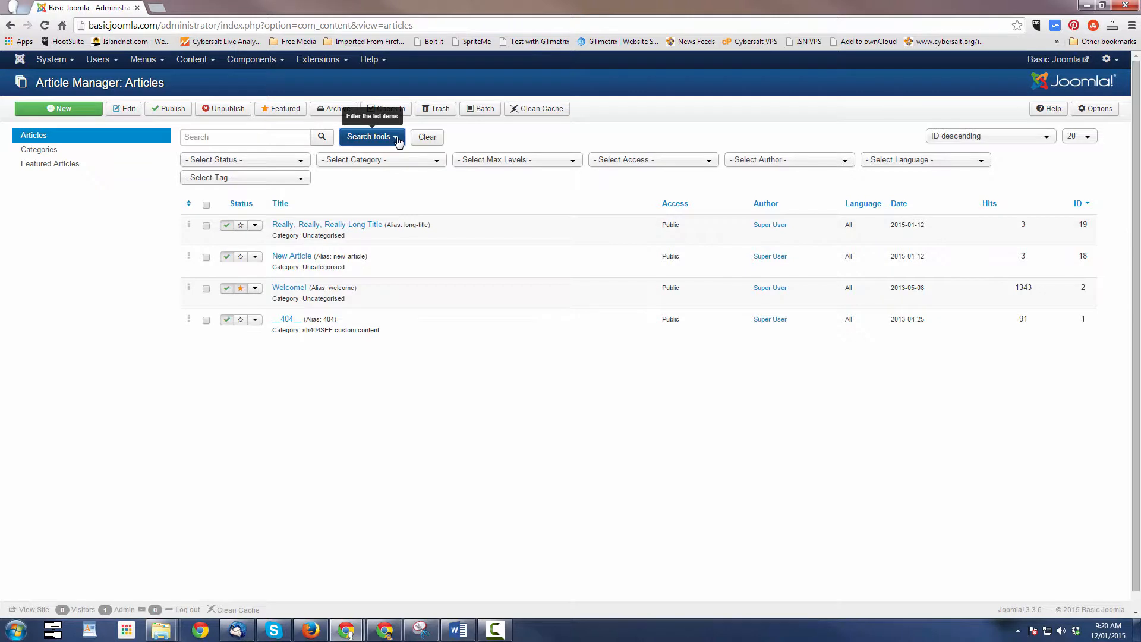
pyautogui.click(208, 160)
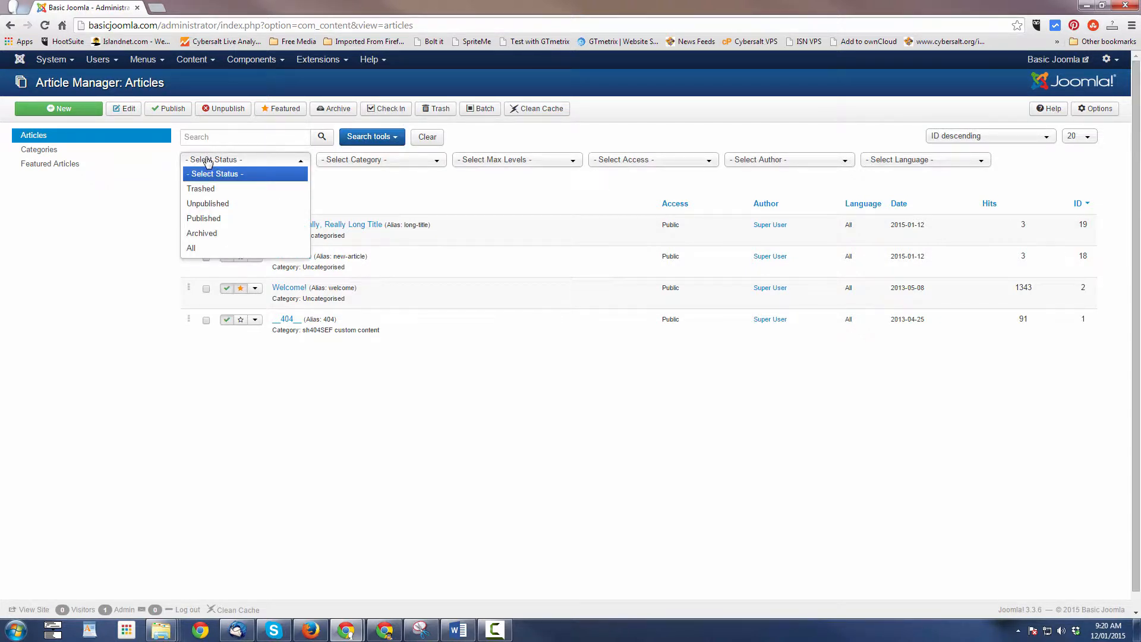
pyautogui.click(208, 233)
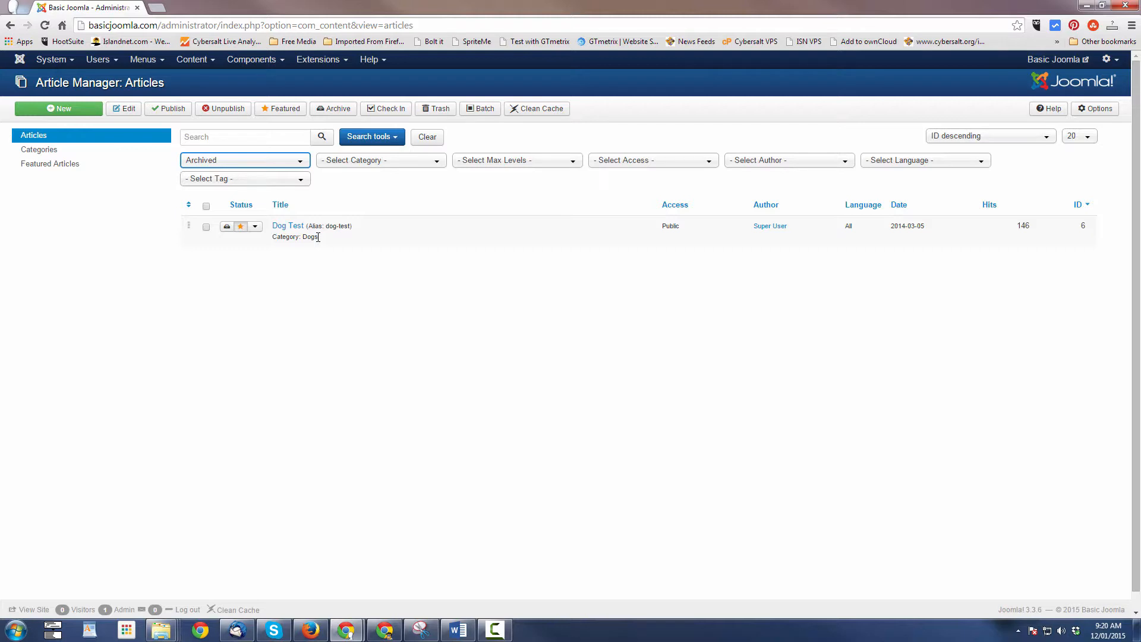
pyautogui.moveTo(326, 226); pyautogui.dragTo(351, 225)
pyautogui.click(428, 137)
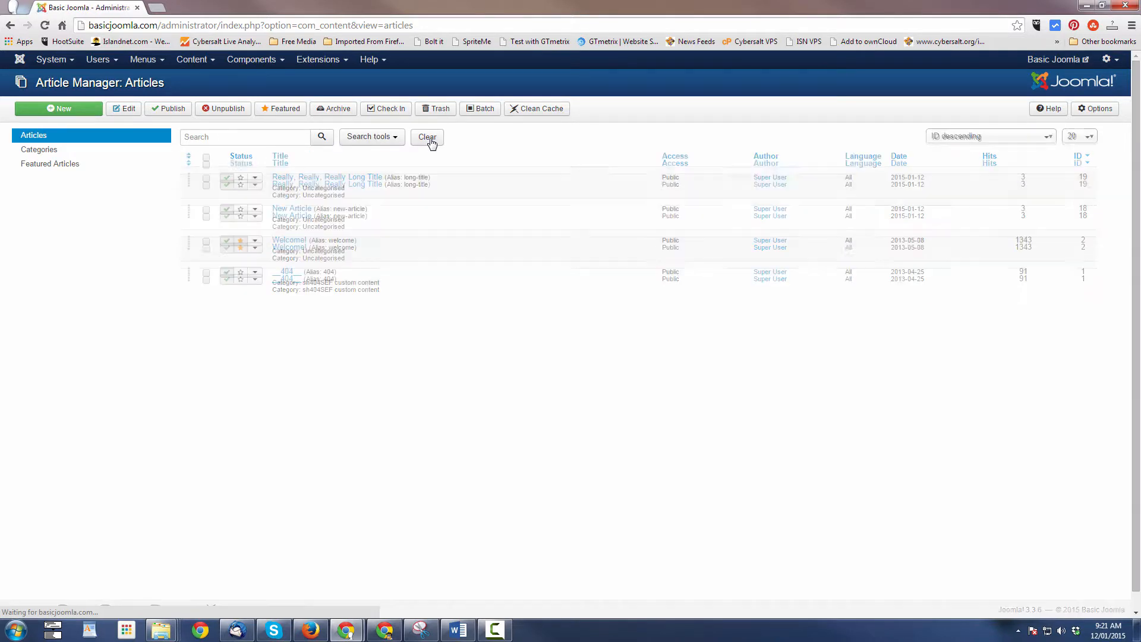
pyautogui.click(245, 141)
# - Try to save a new Uncategorised article titled "Deleted Article" with the body text "Test", and leave the form
pyautogui.click(82, 114)
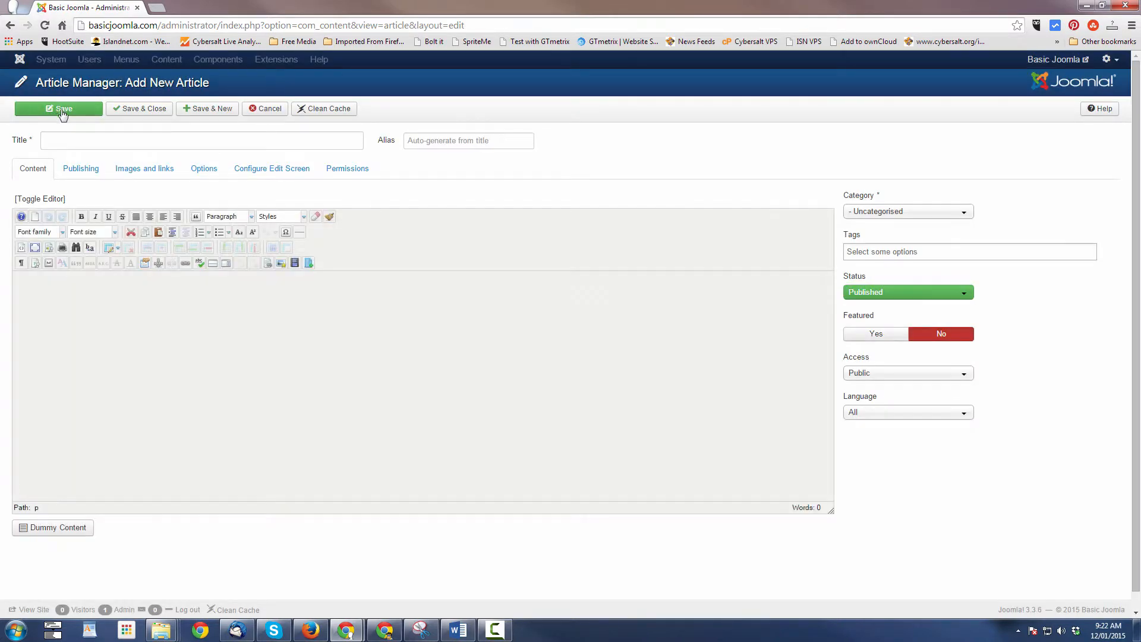
pyautogui.click(91, 141)
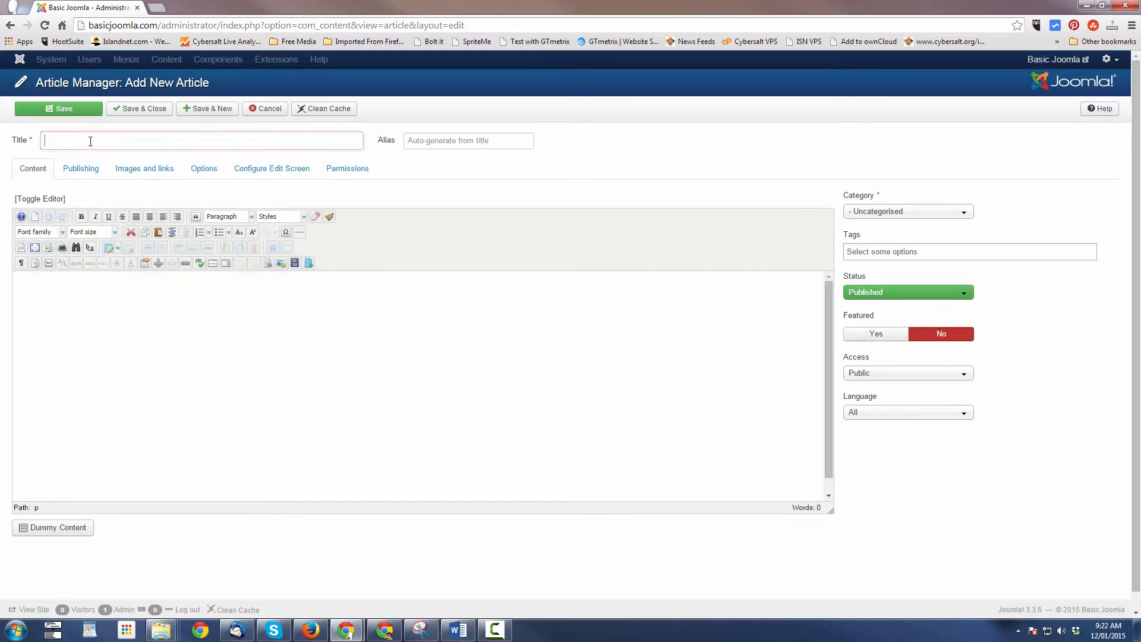
pyautogui.write('Delete')
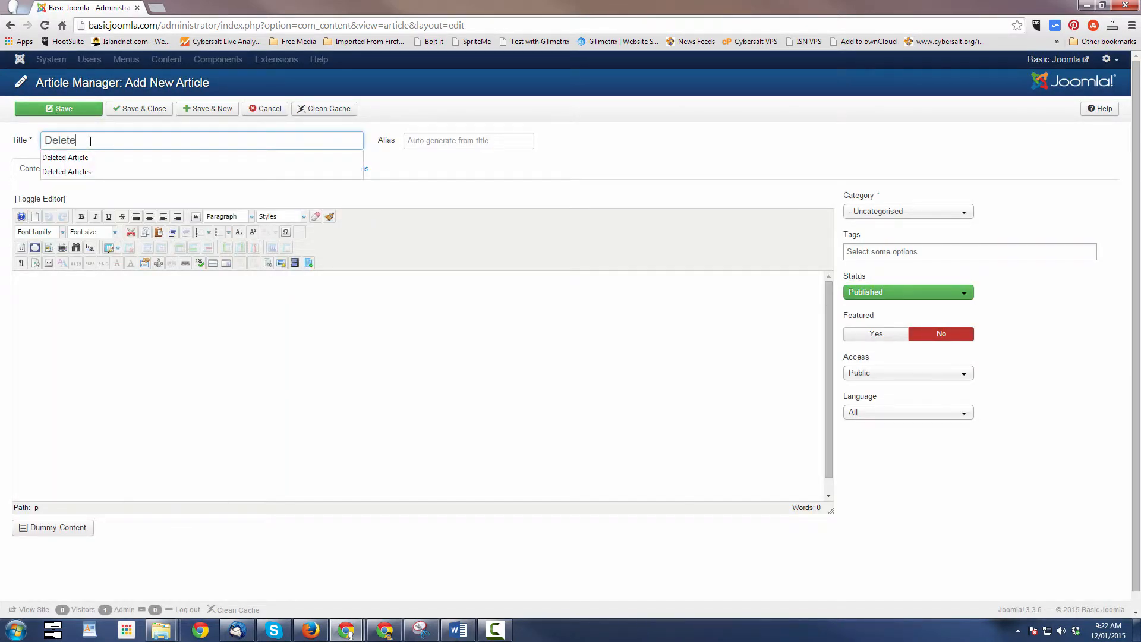
pyautogui.write('d Article')
pyautogui.press('Tab')
pyautogui.click(161, 372)
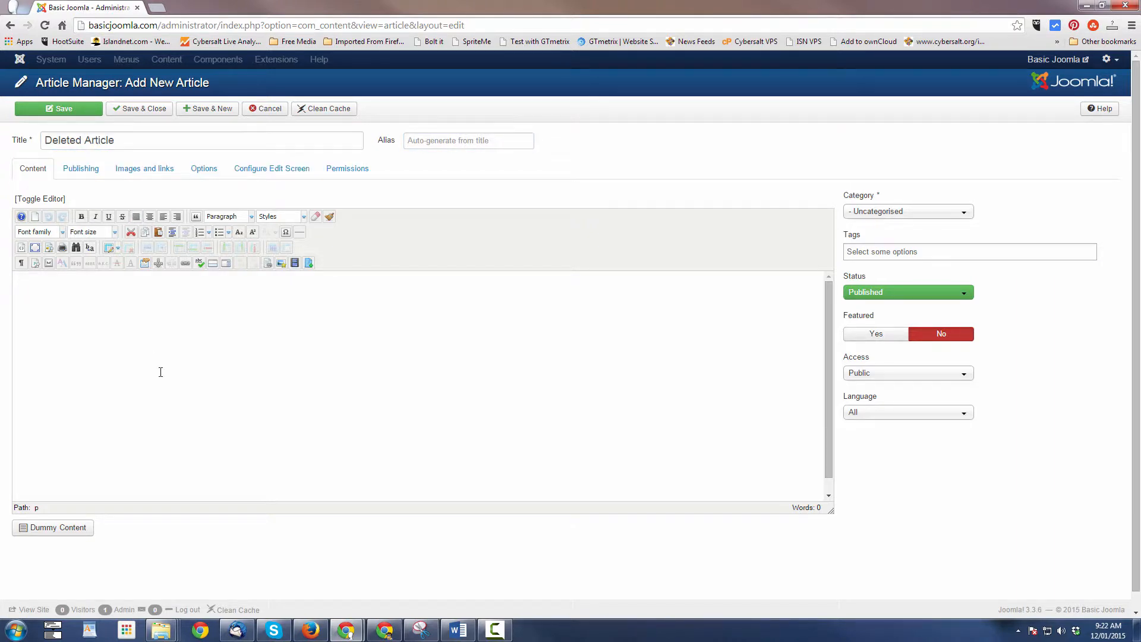
pyautogui.write('Test')
pyautogui.click(59, 111)
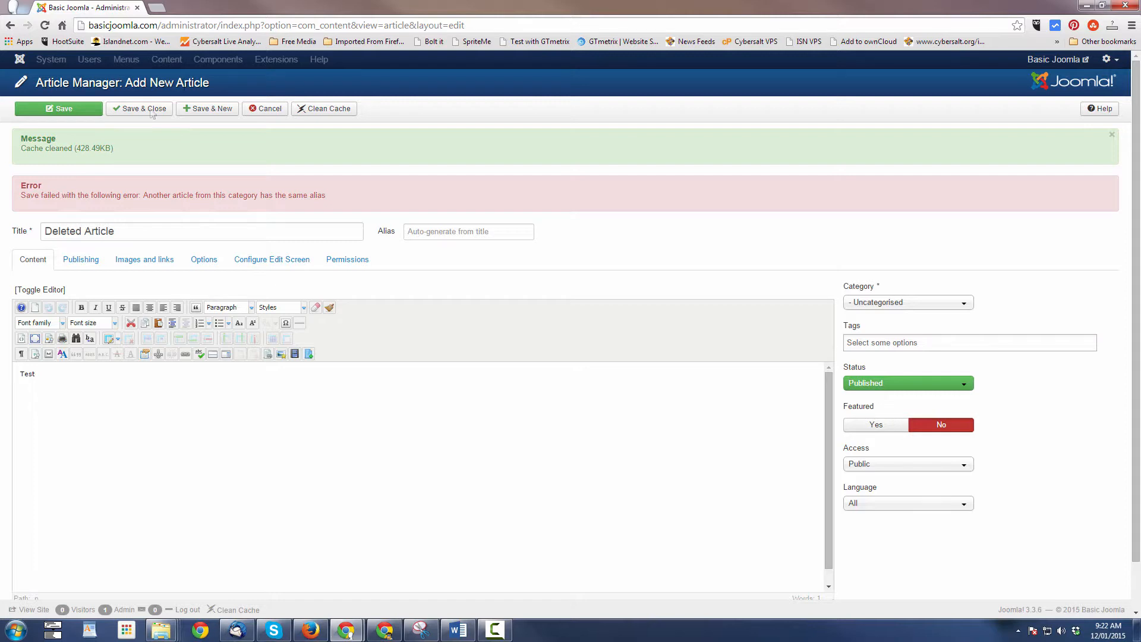
pyautogui.click(278, 110)
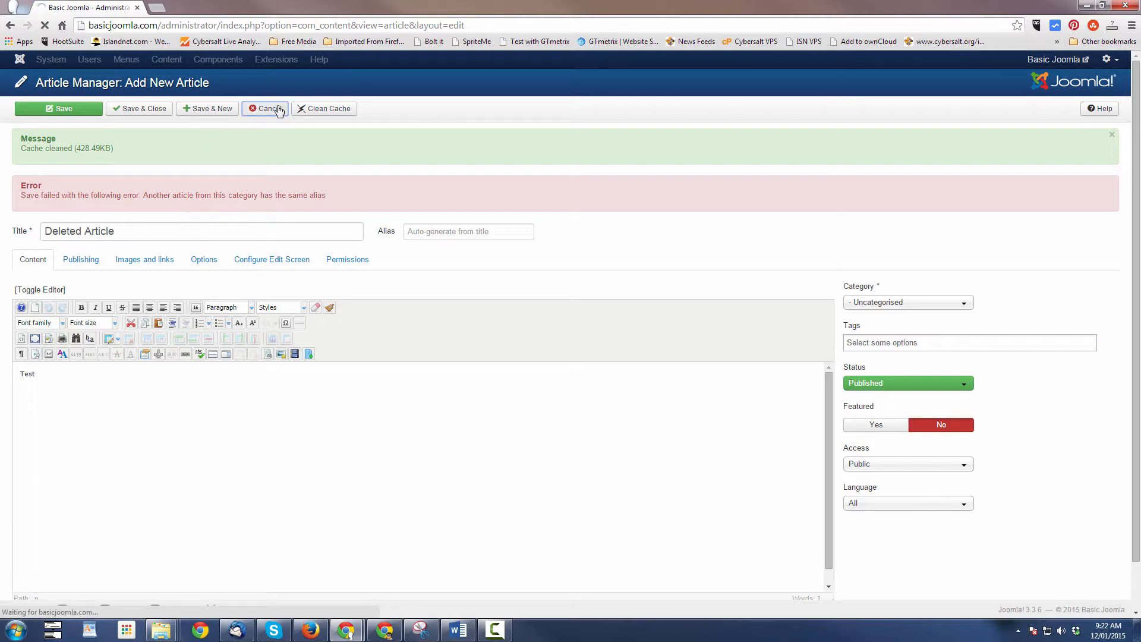
# - Filter the article list by Archived status and by Trashed status to examine the aliases of the hidden articles
pyautogui.click(377, 137)
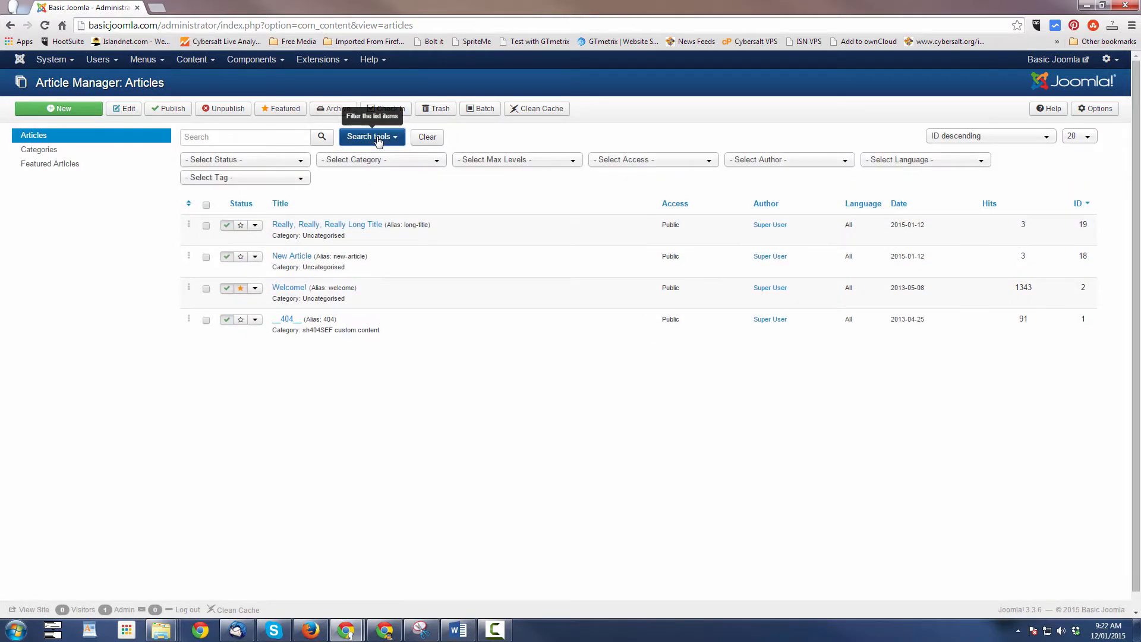
pyautogui.click(209, 160)
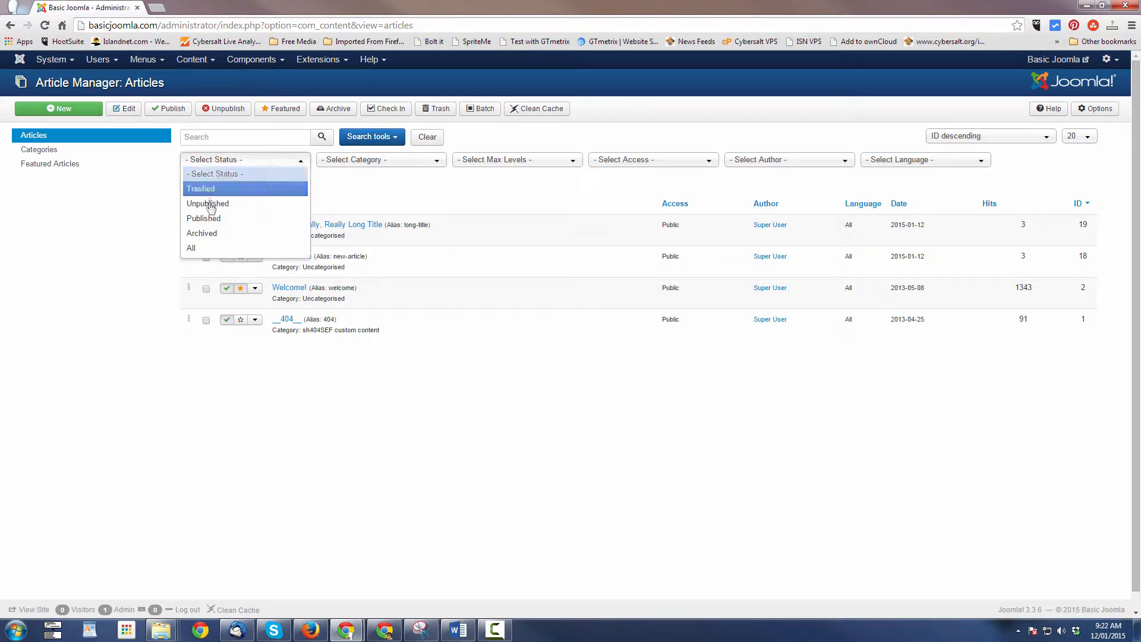
pyautogui.click(208, 232)
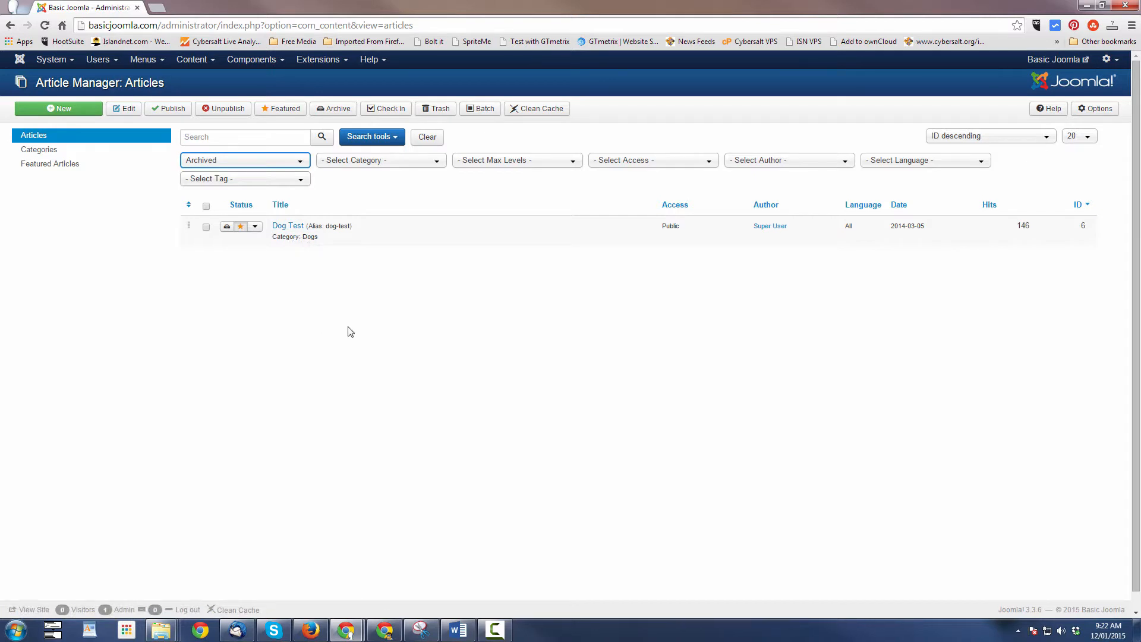
pyautogui.click(301, 163)
pyautogui.click(280, 189)
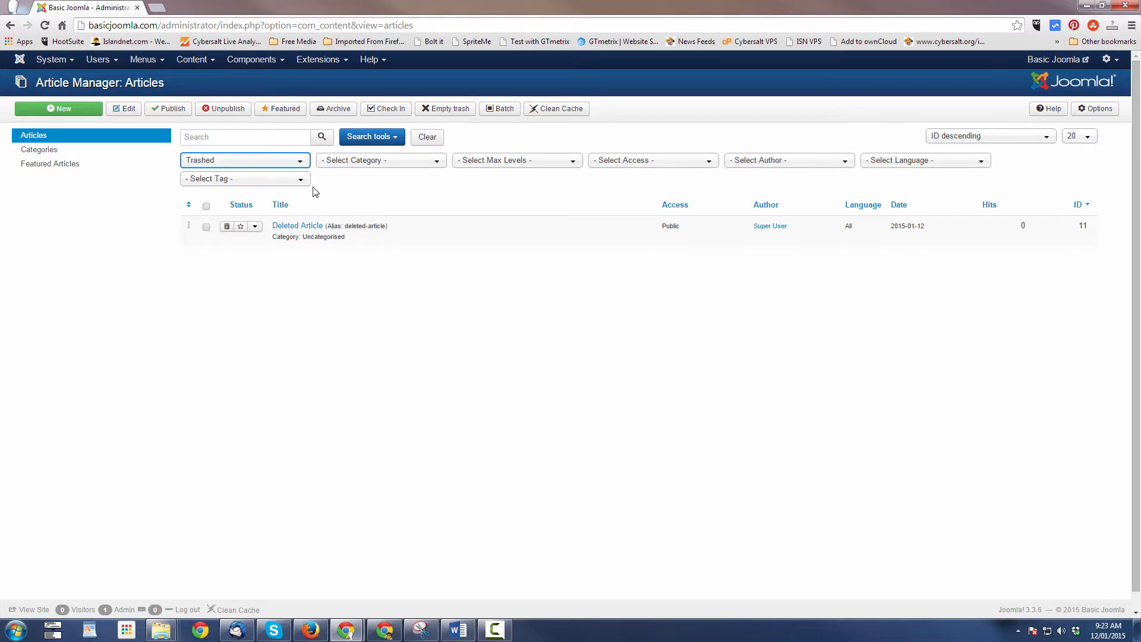
# - Permanently delete the trashed article "Deleted Article" and clear the list filter
pyautogui.click(206, 227)
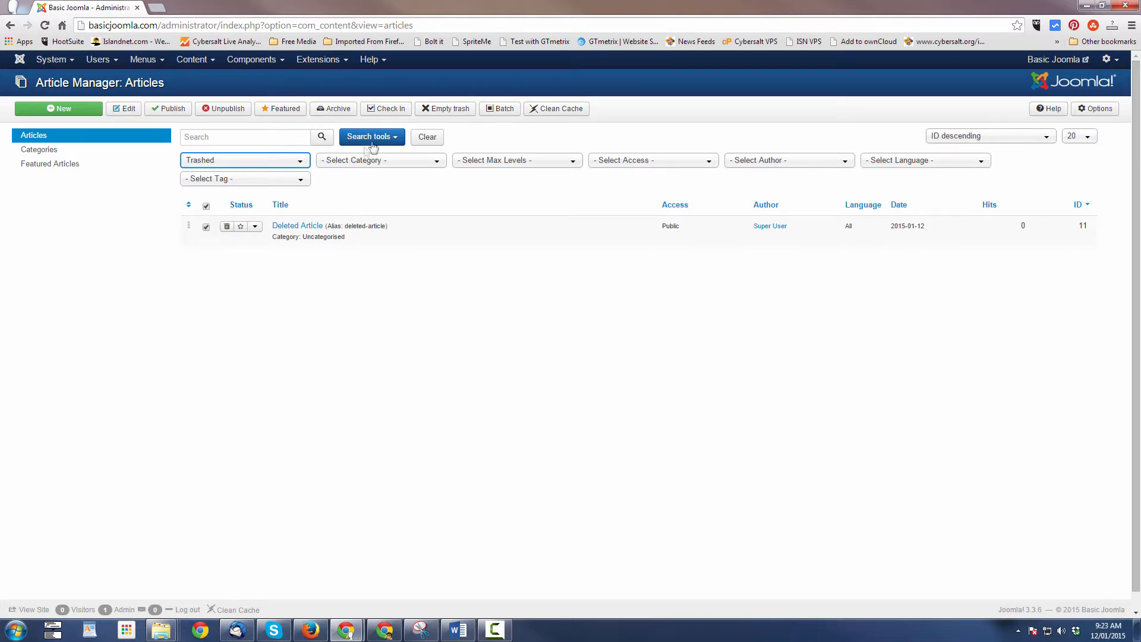
pyautogui.click(437, 109)
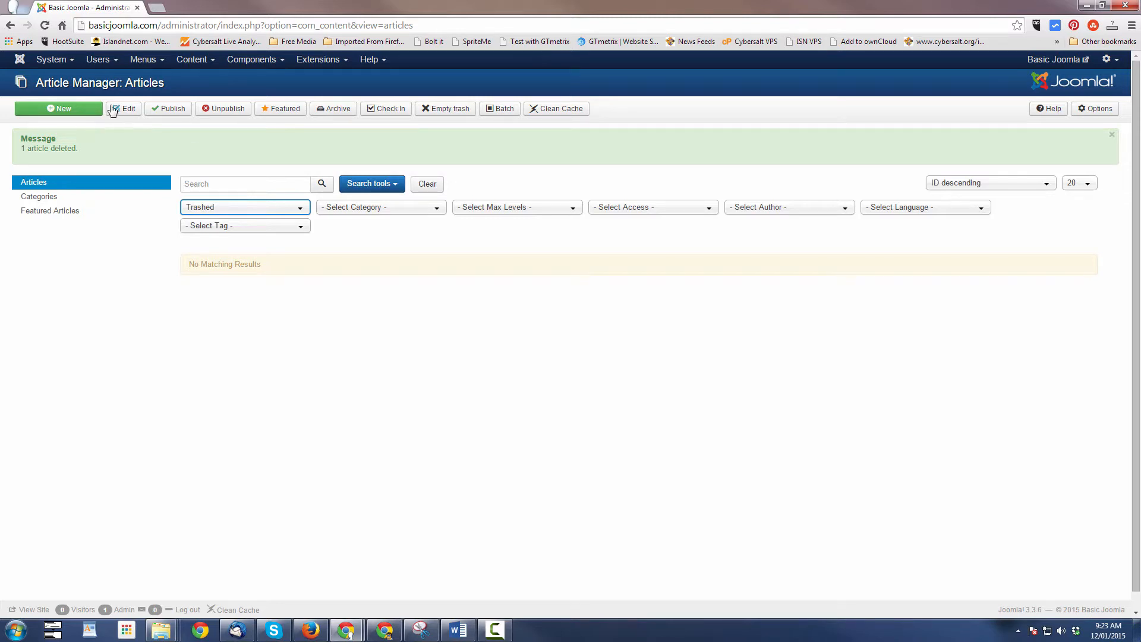
pyautogui.click(426, 184)
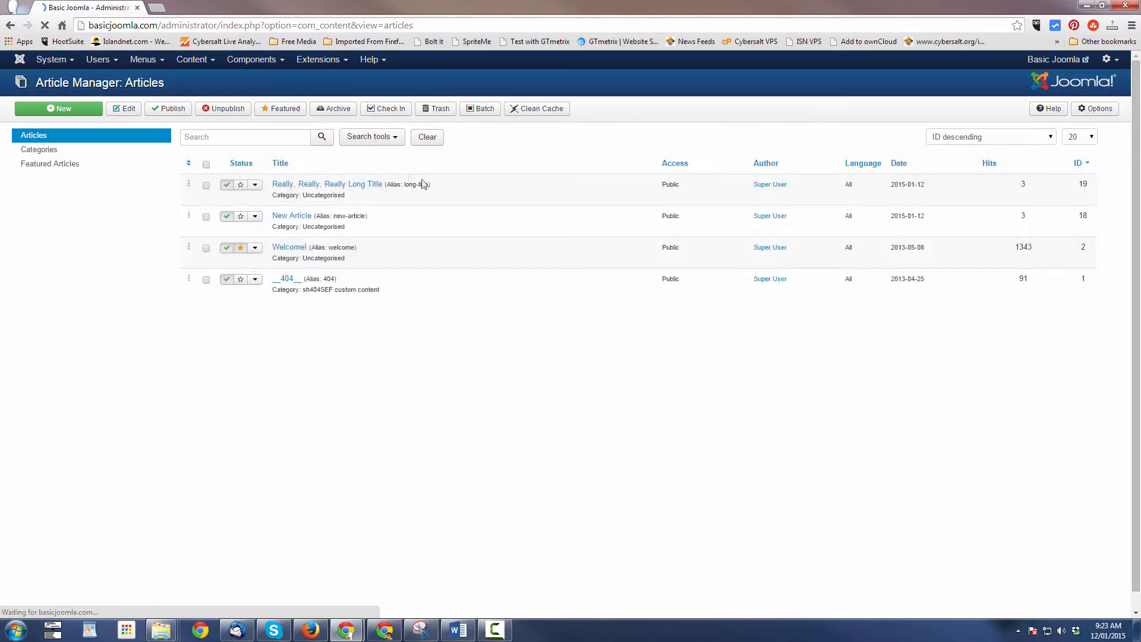
# - Try to save a new article titled "Dog Test" with the body text "test" in the Dogs category
pyautogui.click(60, 115)
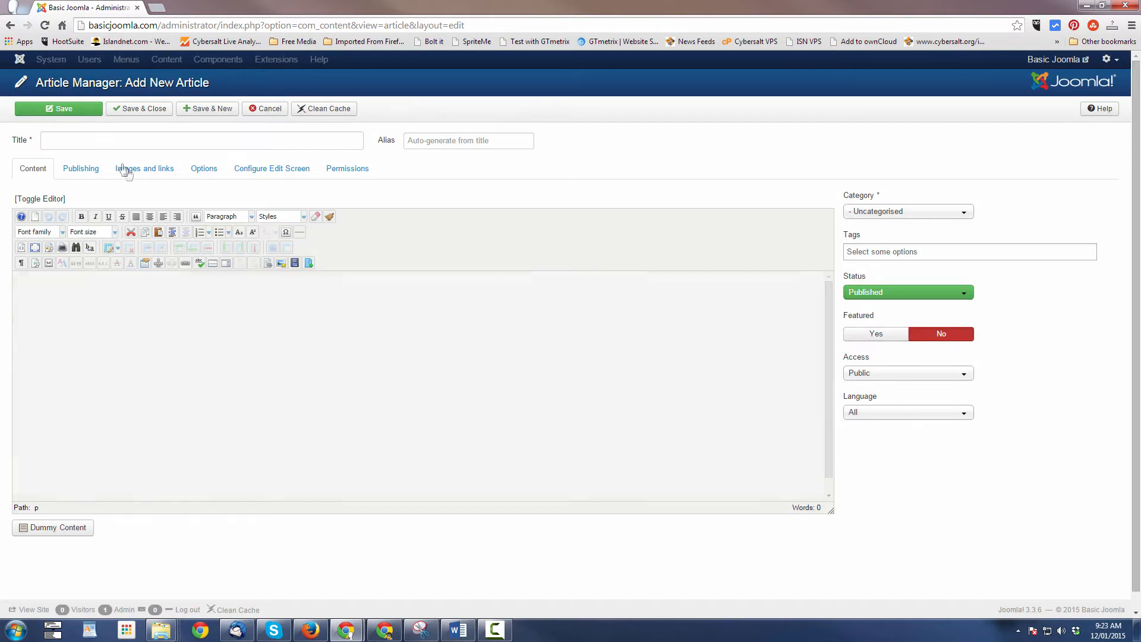
pyautogui.click(126, 141)
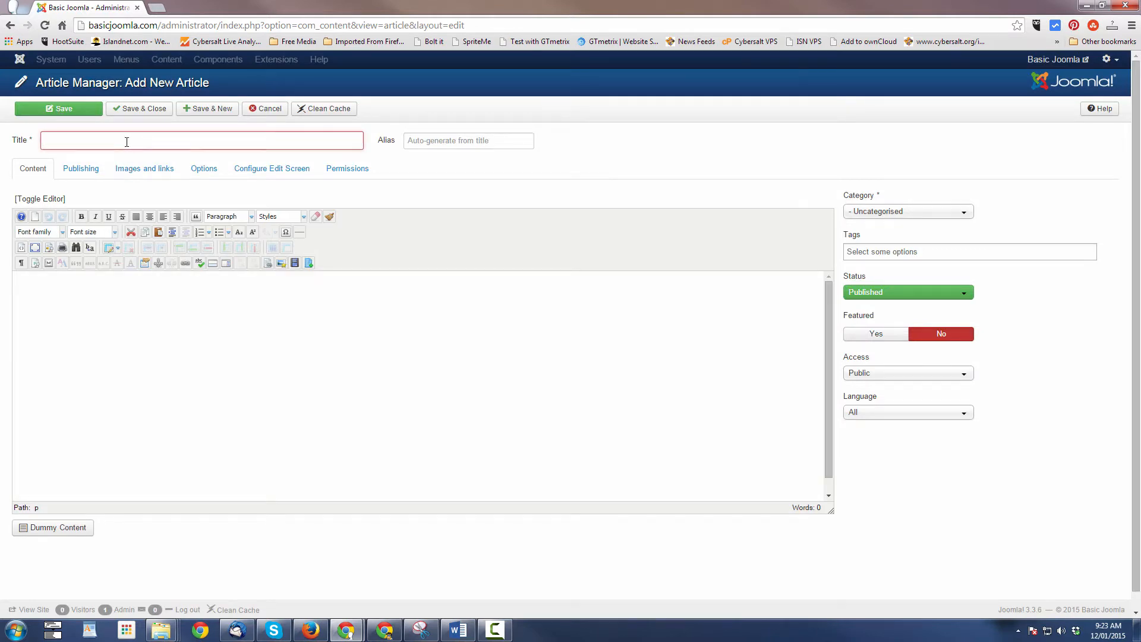
pyautogui.write('D')
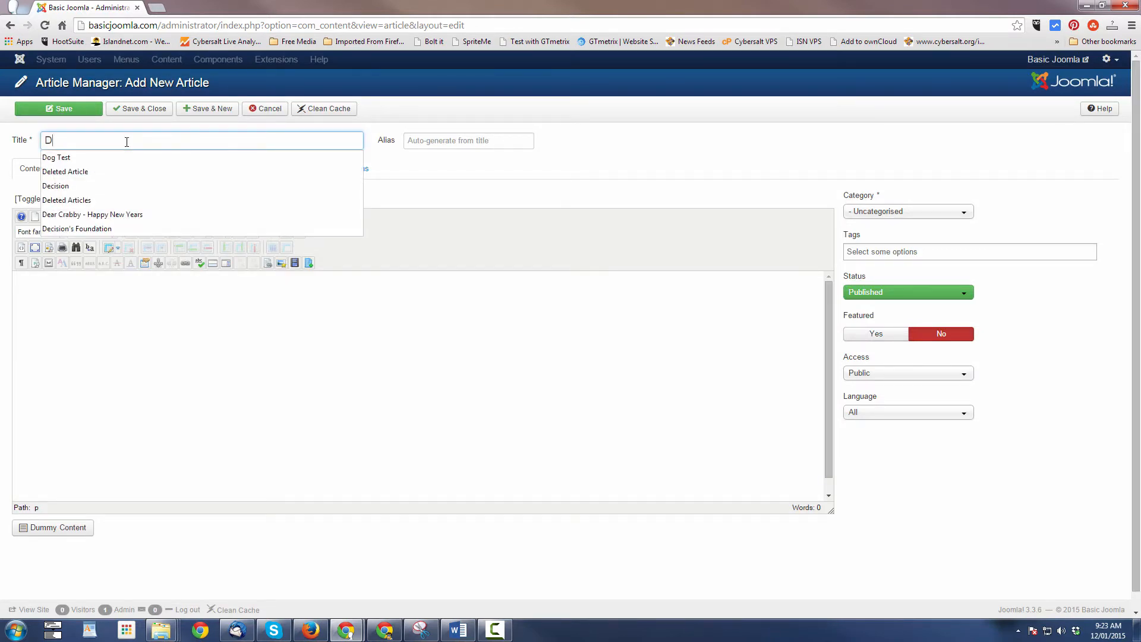
pyautogui.press('Down')
pyautogui.press('Return')
pyautogui.click(115, 284)
pyautogui.write('test')
pyautogui.click(947, 212)
pyautogui.click(864, 257)
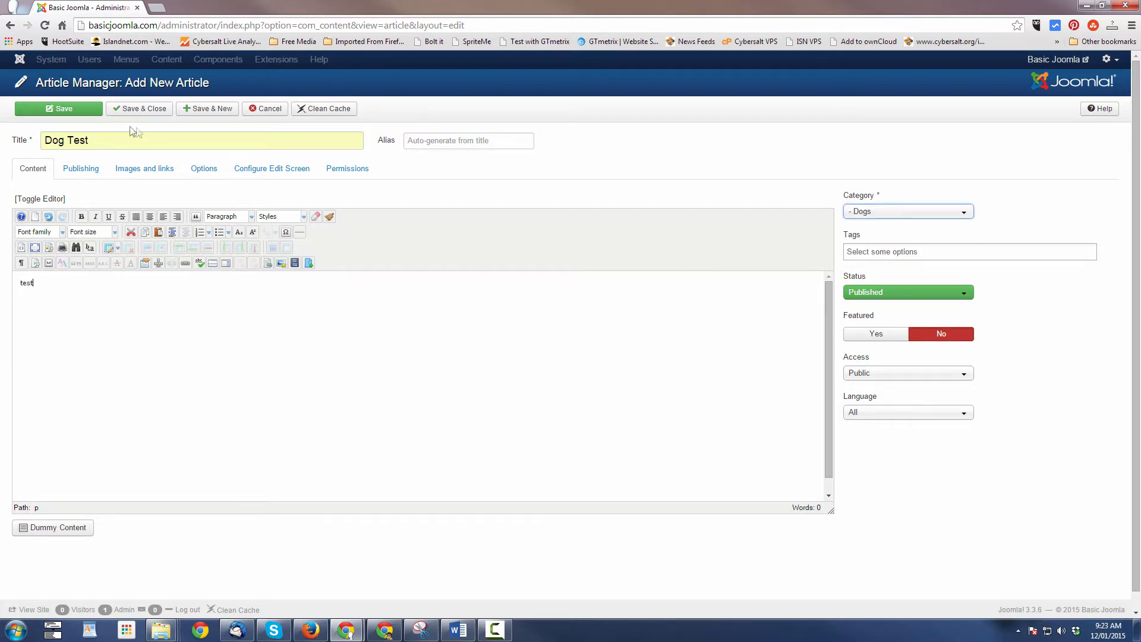
pyautogui.click(62, 110)
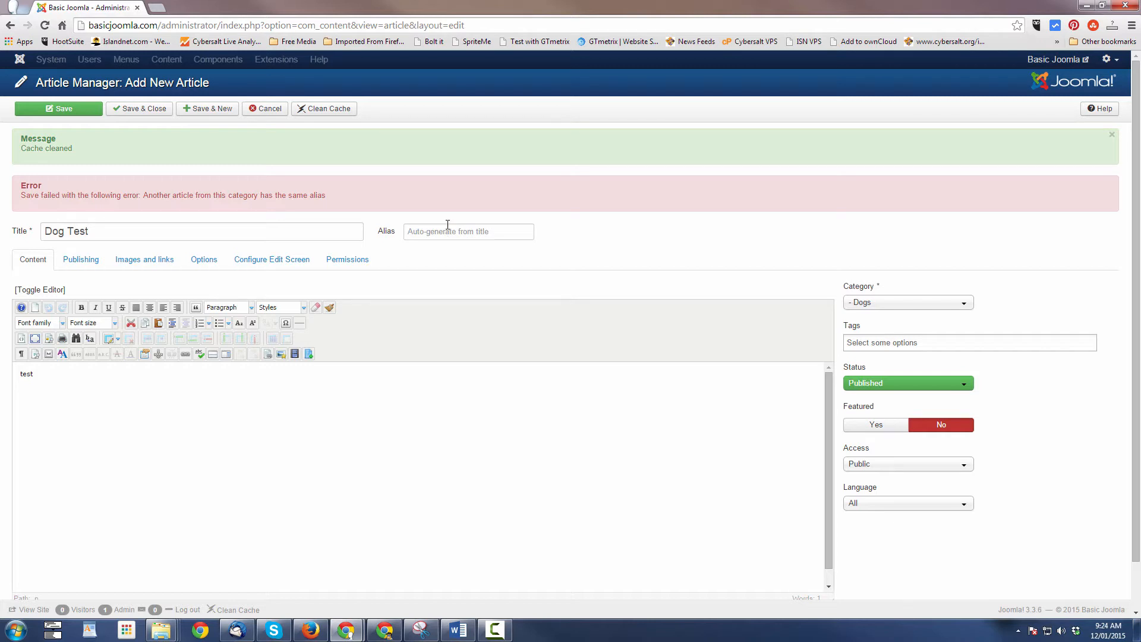
# - Open the category choices for the unsaved "Dog Test" article
pyautogui.click(903, 303)
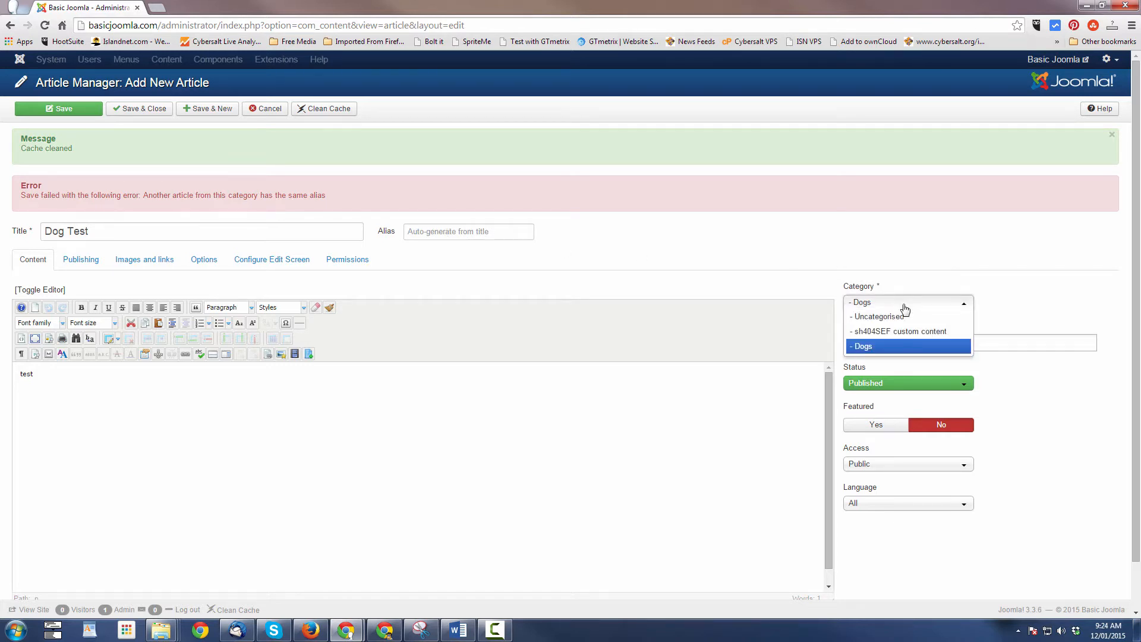